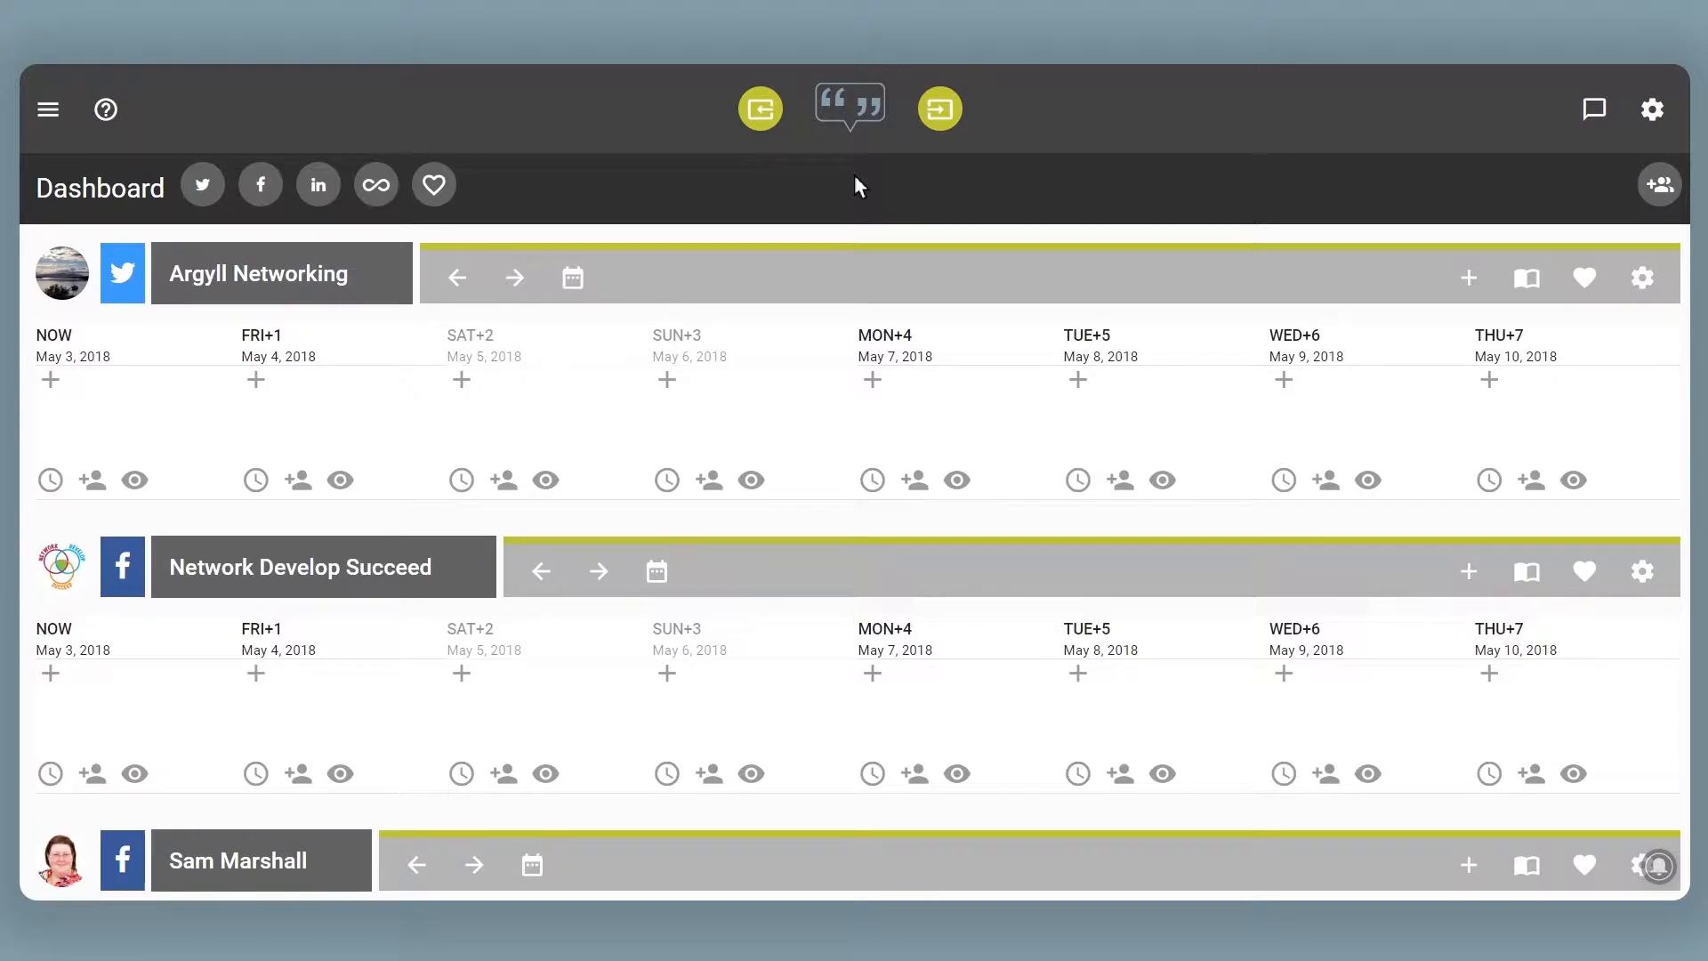
# Step: Open both action panels beside the dashboard and close the second one again
pyautogui.click(761, 114)
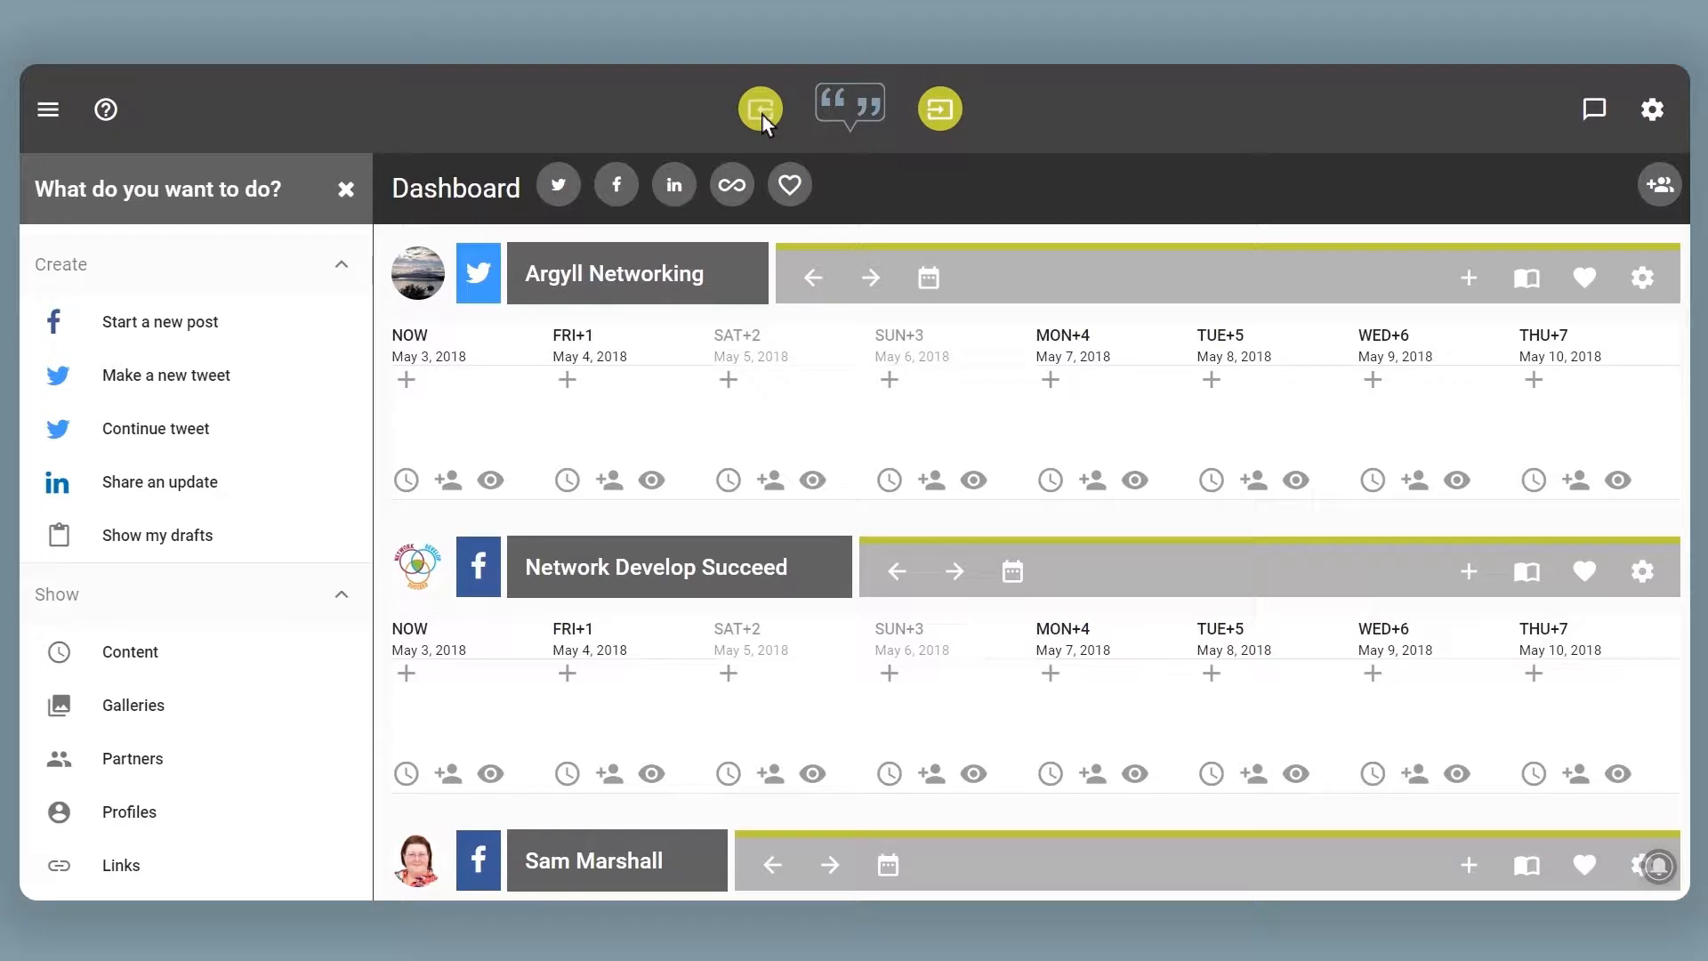
pyautogui.click(953, 114)
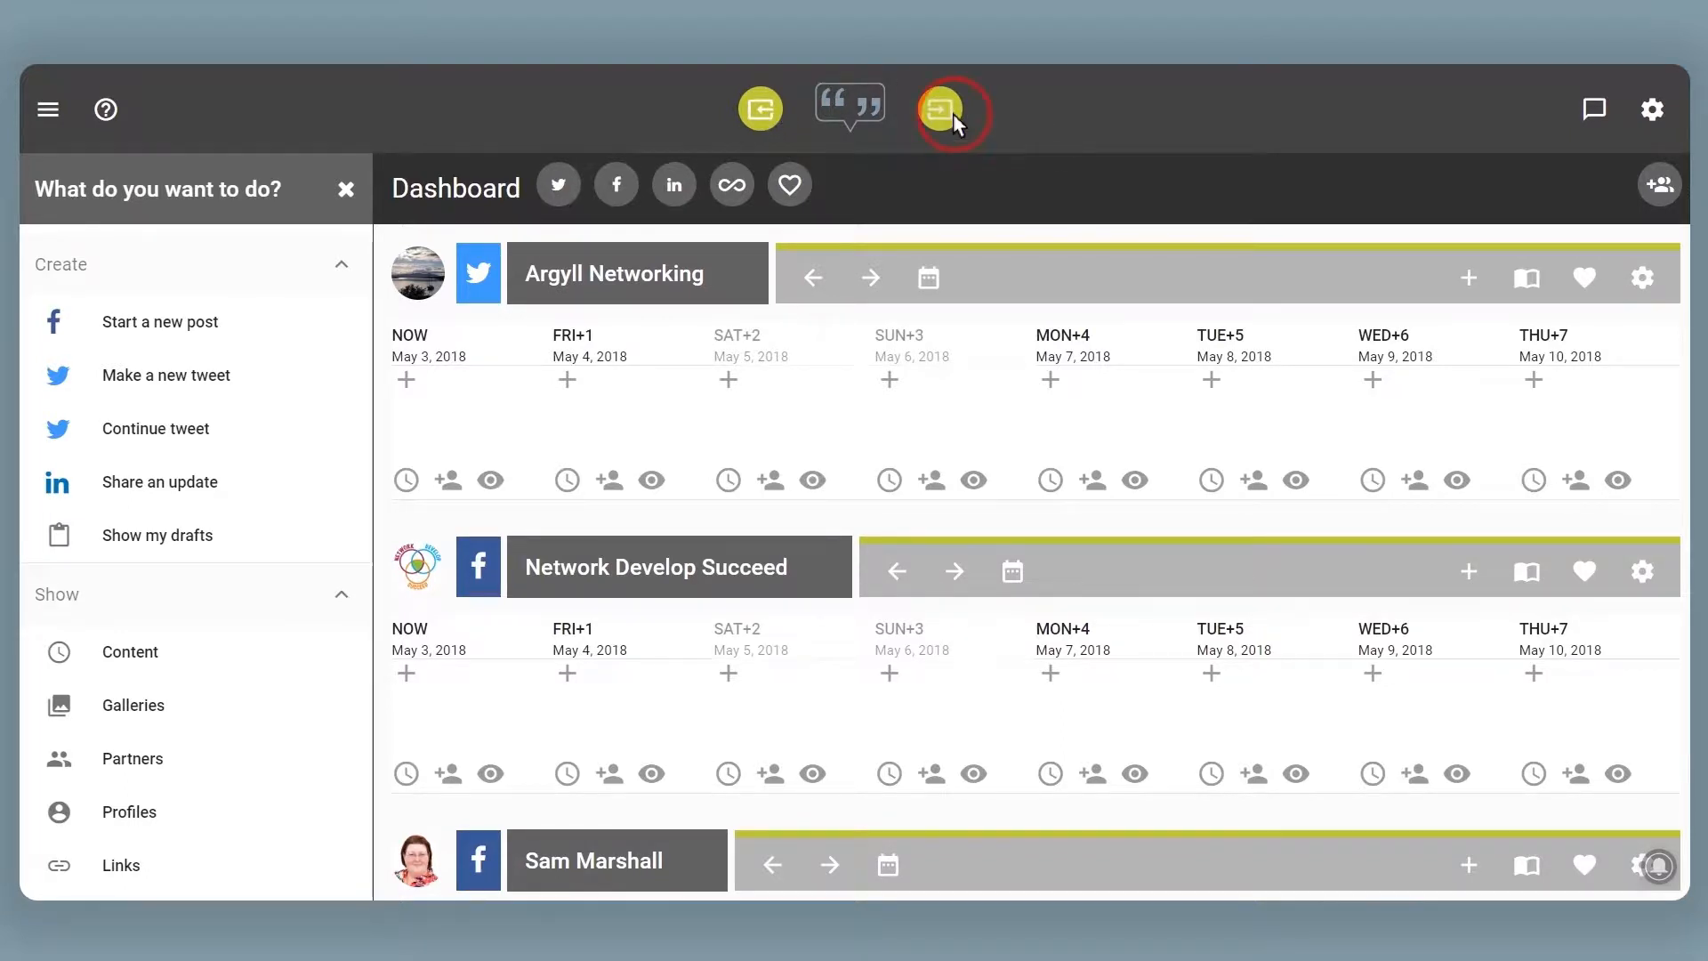
pyautogui.click(1119, 133)
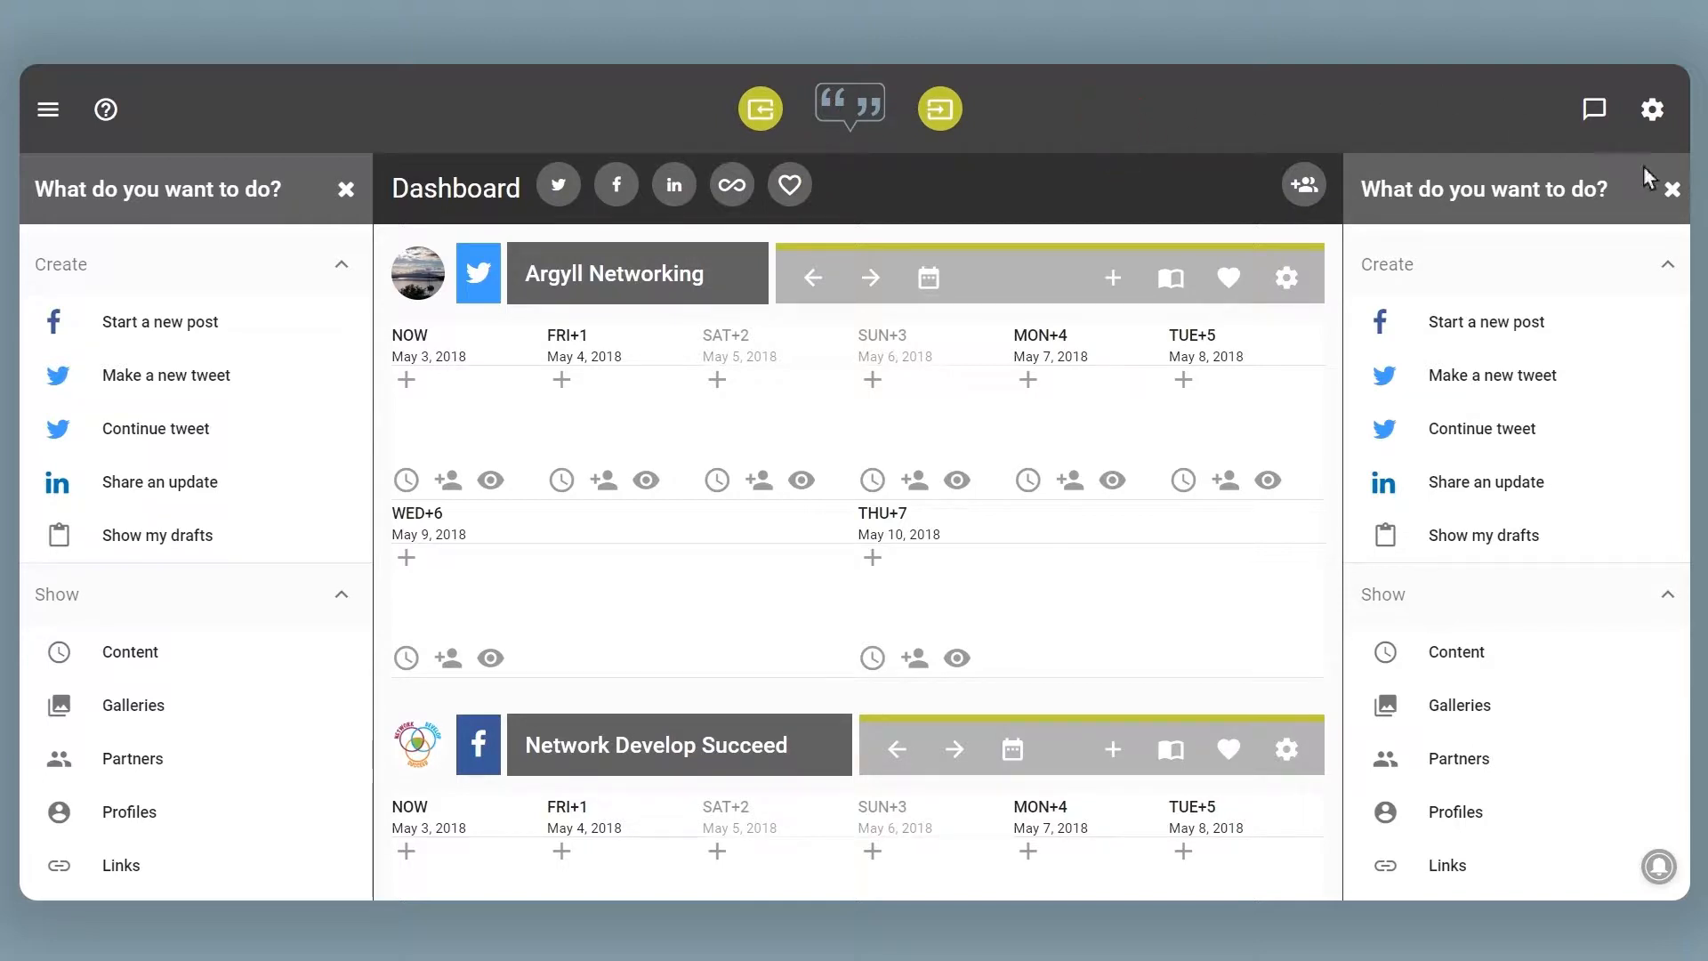
pyautogui.click(1673, 191)
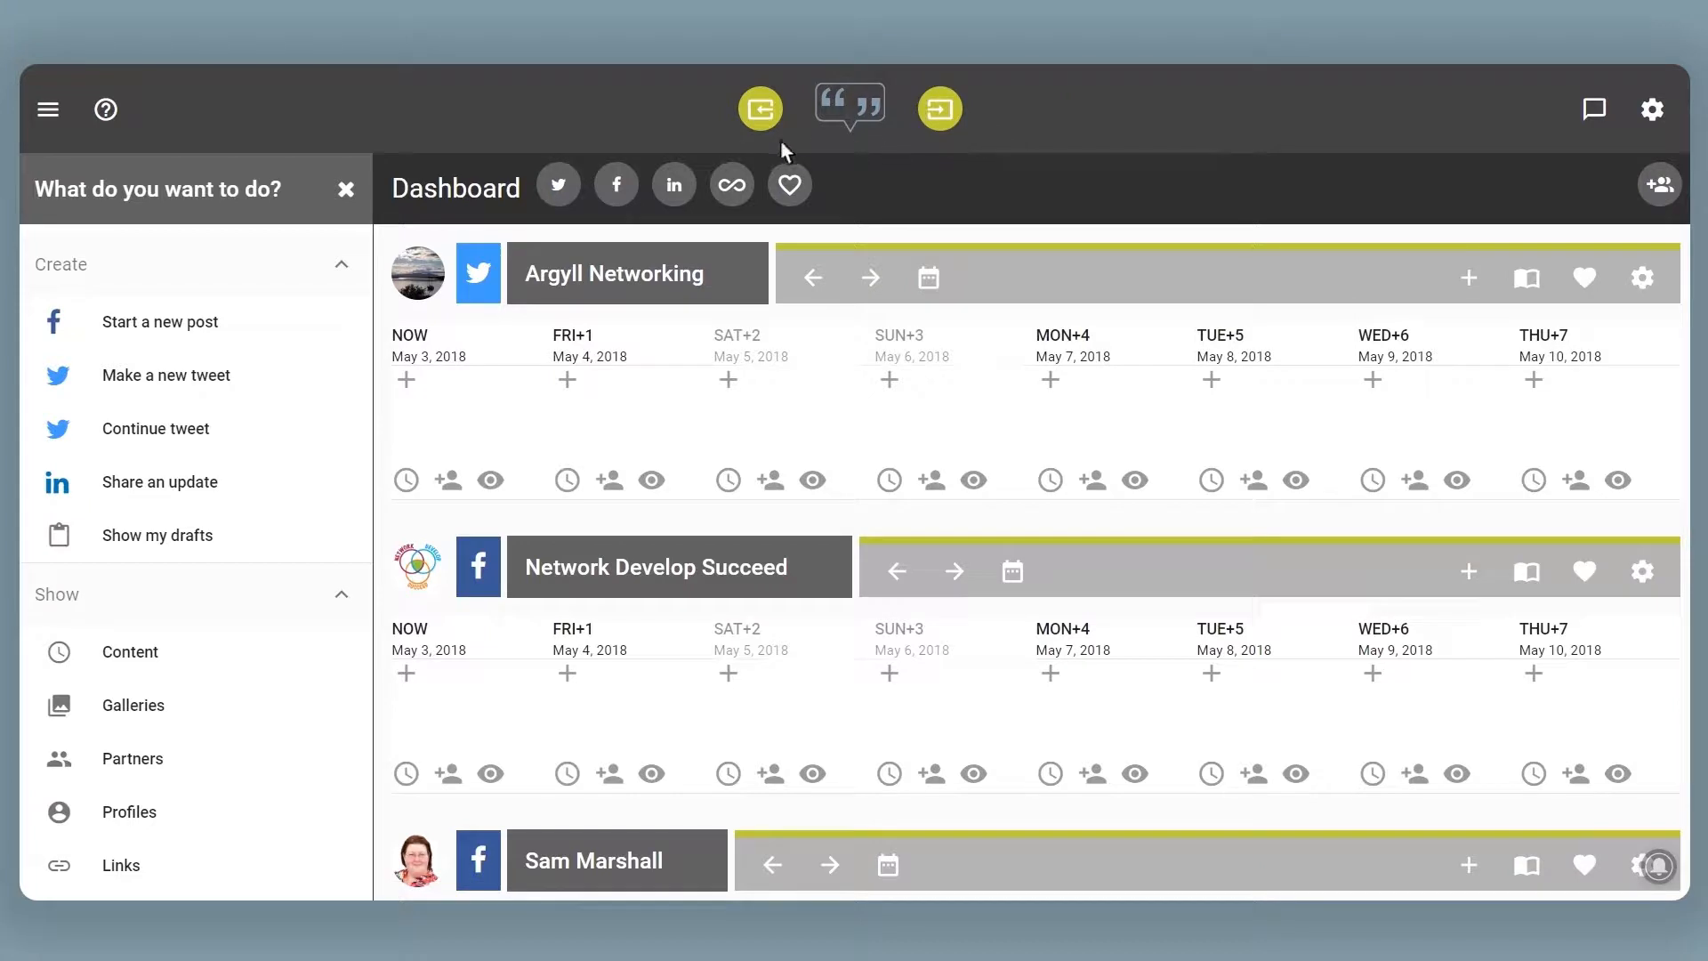
# Step: Create a new tweet reading "Good morning Twitterland! Hope you are well" and assign it to the Argyll Networking profile
pyautogui.click(255, 397)
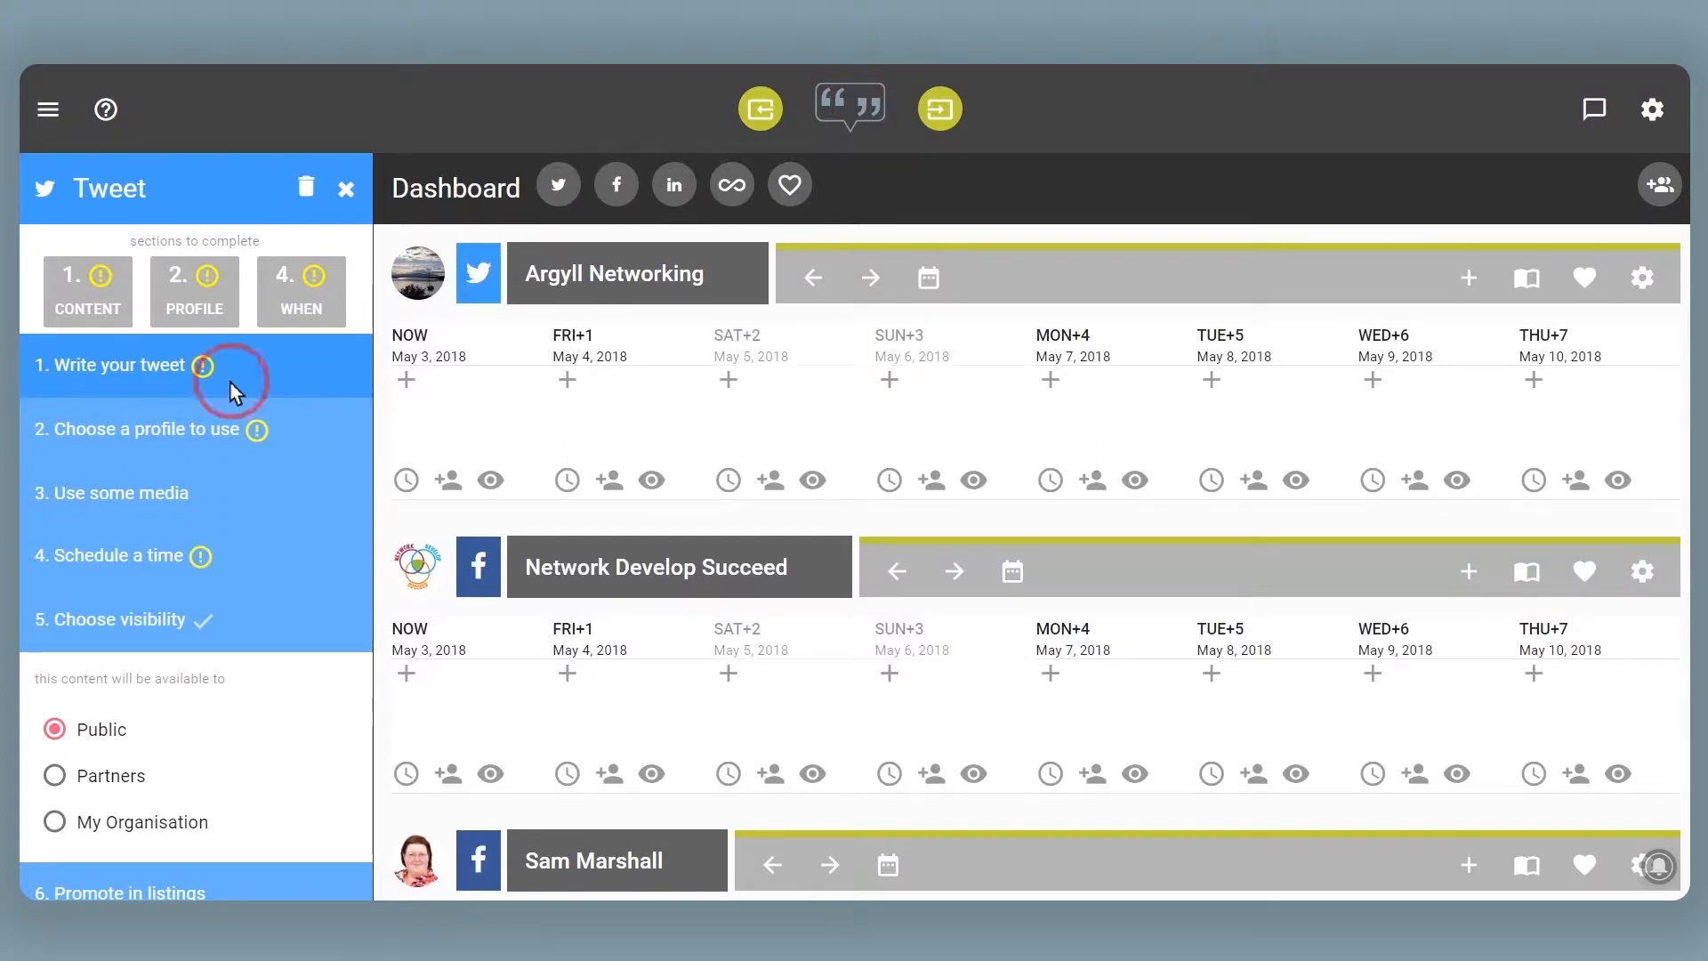
pyautogui.click(230, 380)
pyautogui.click(211, 443)
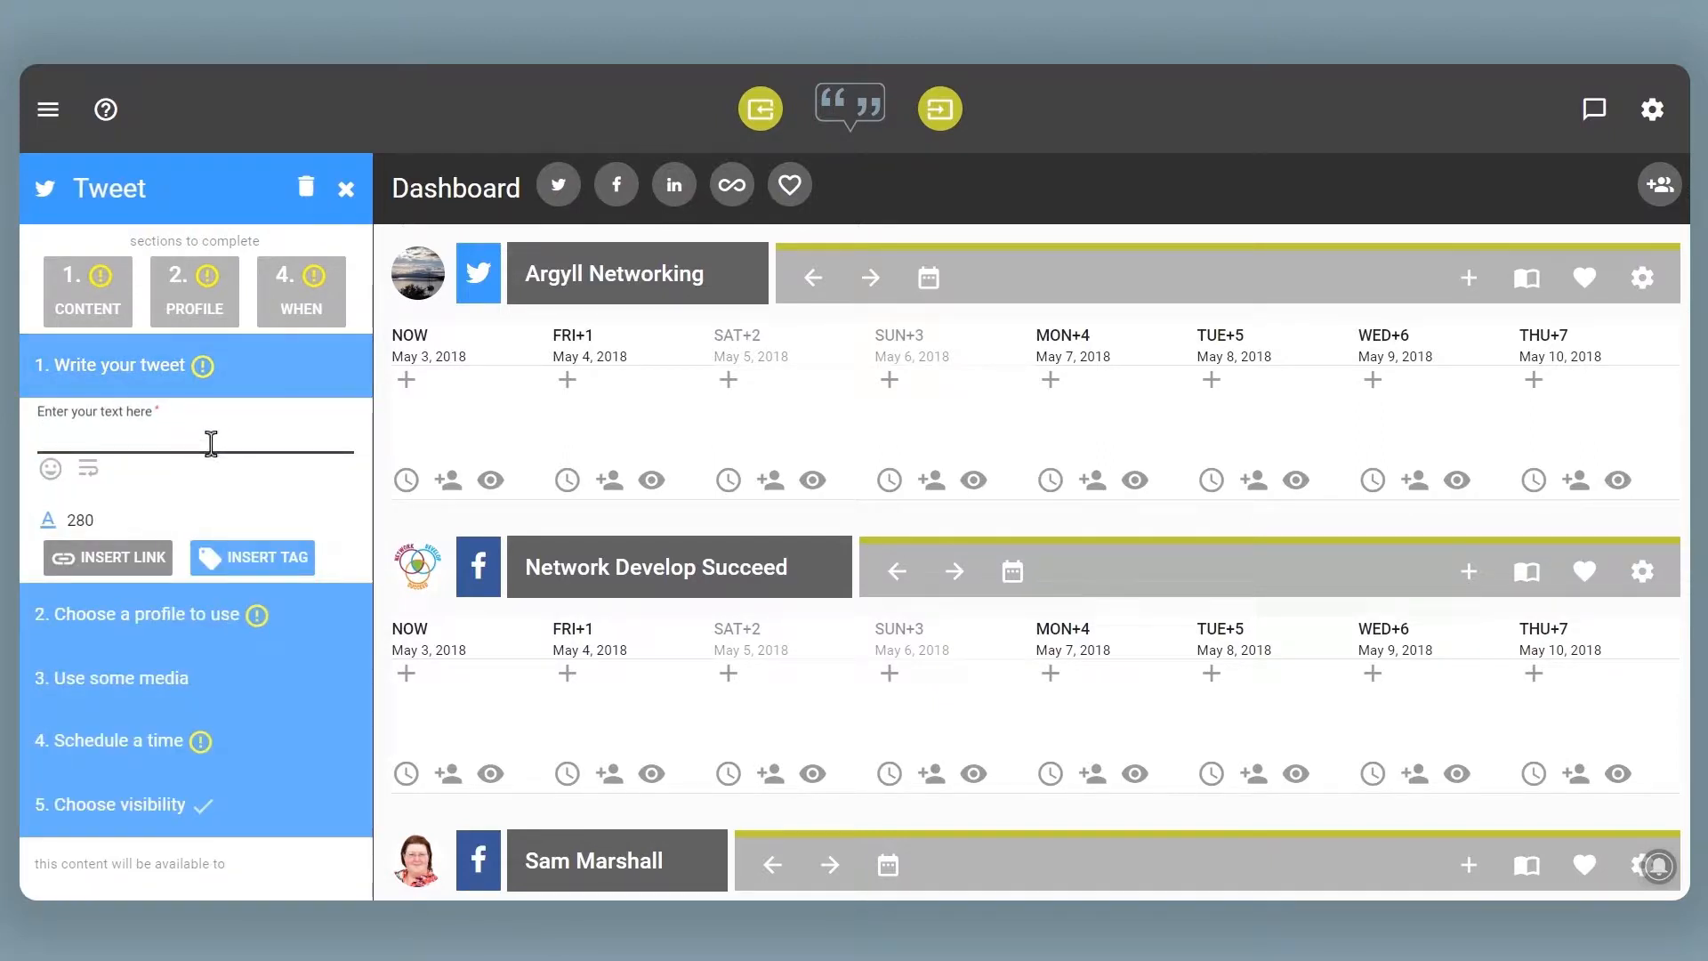
pyautogui.write('Good morning Tw')
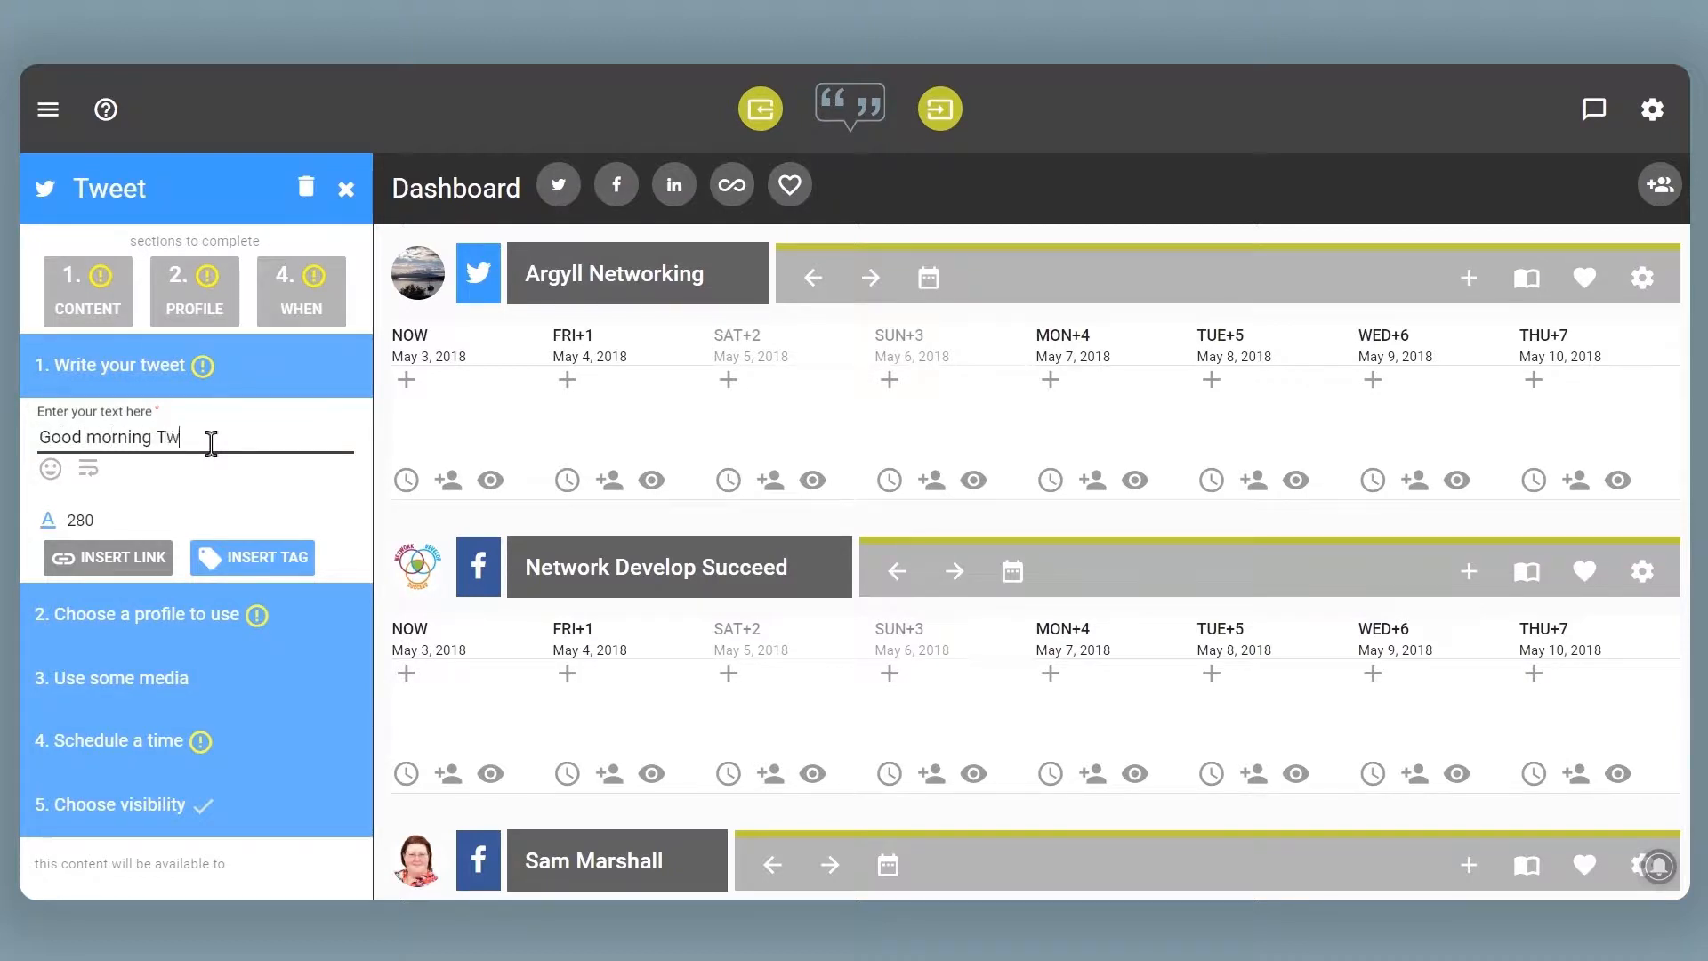
pyautogui.write('itterland!')
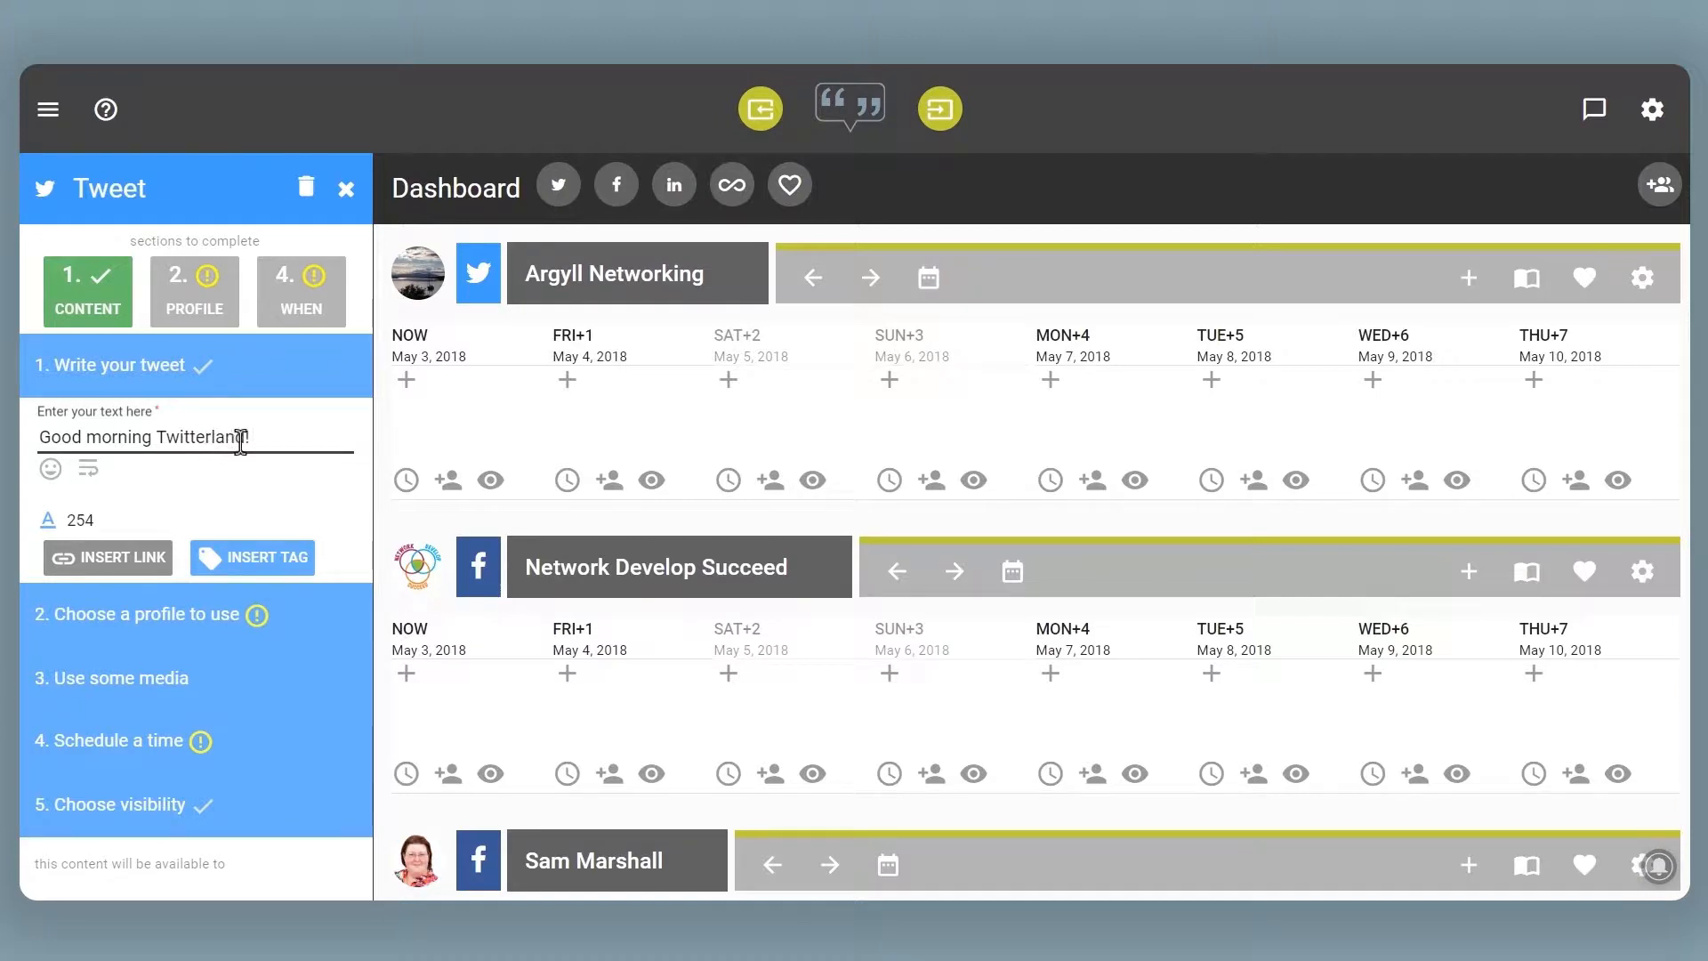
pyautogui.write('Hope you are well')
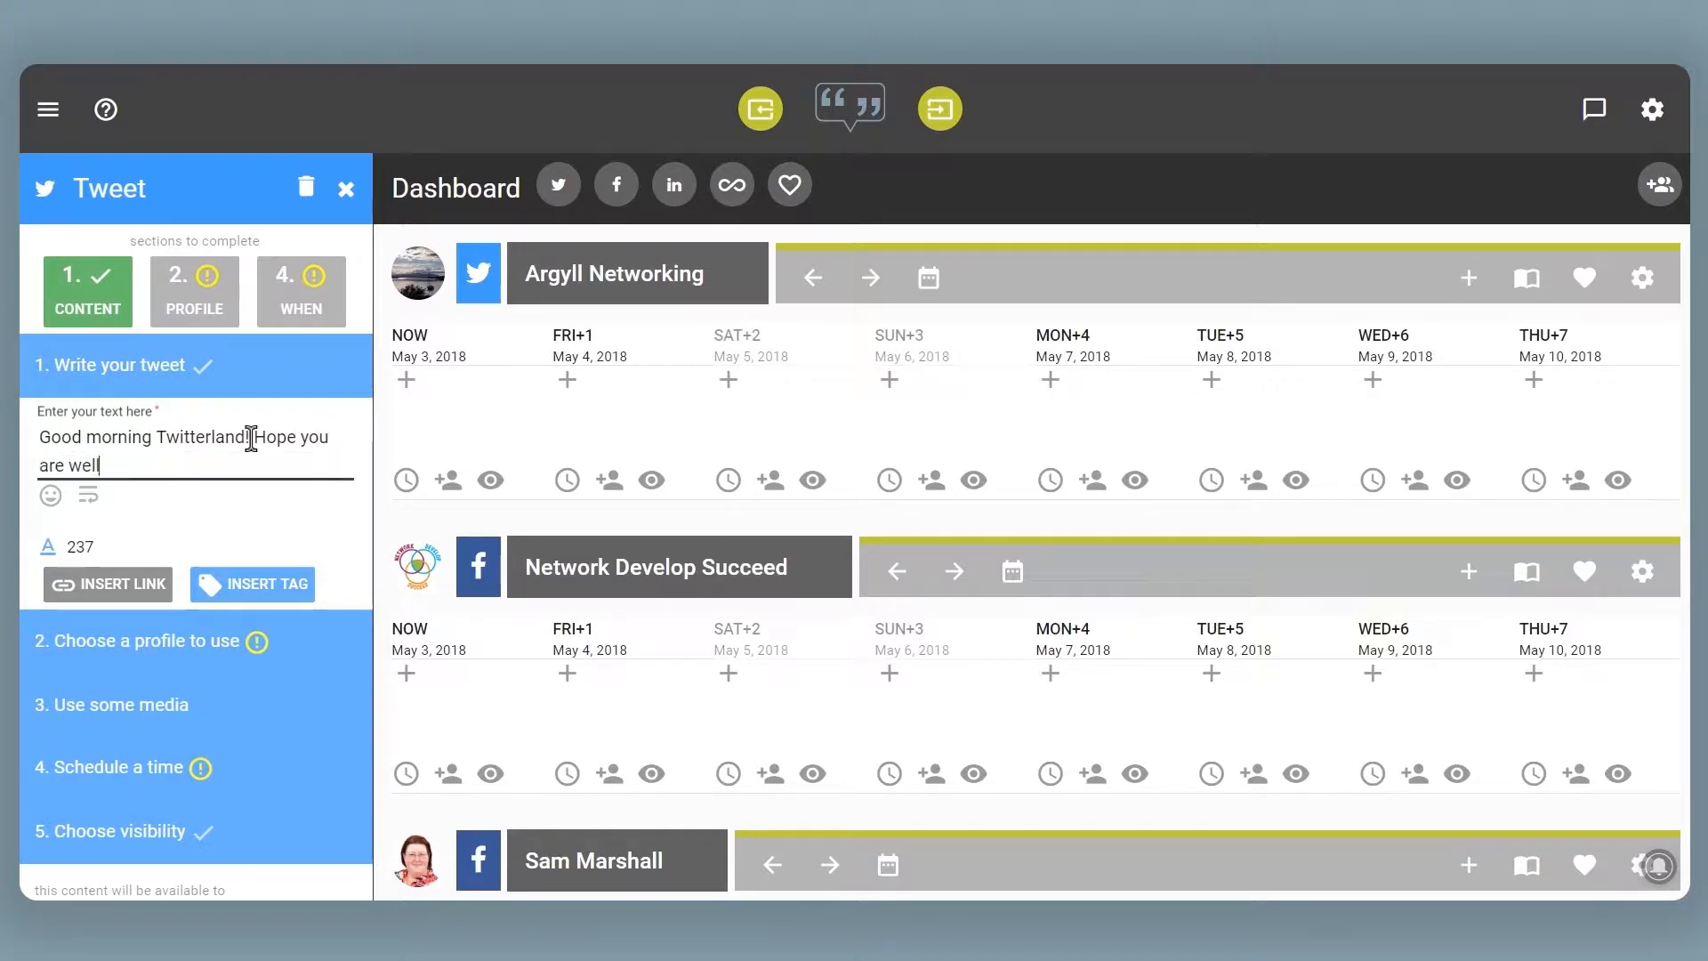
pyautogui.click(208, 317)
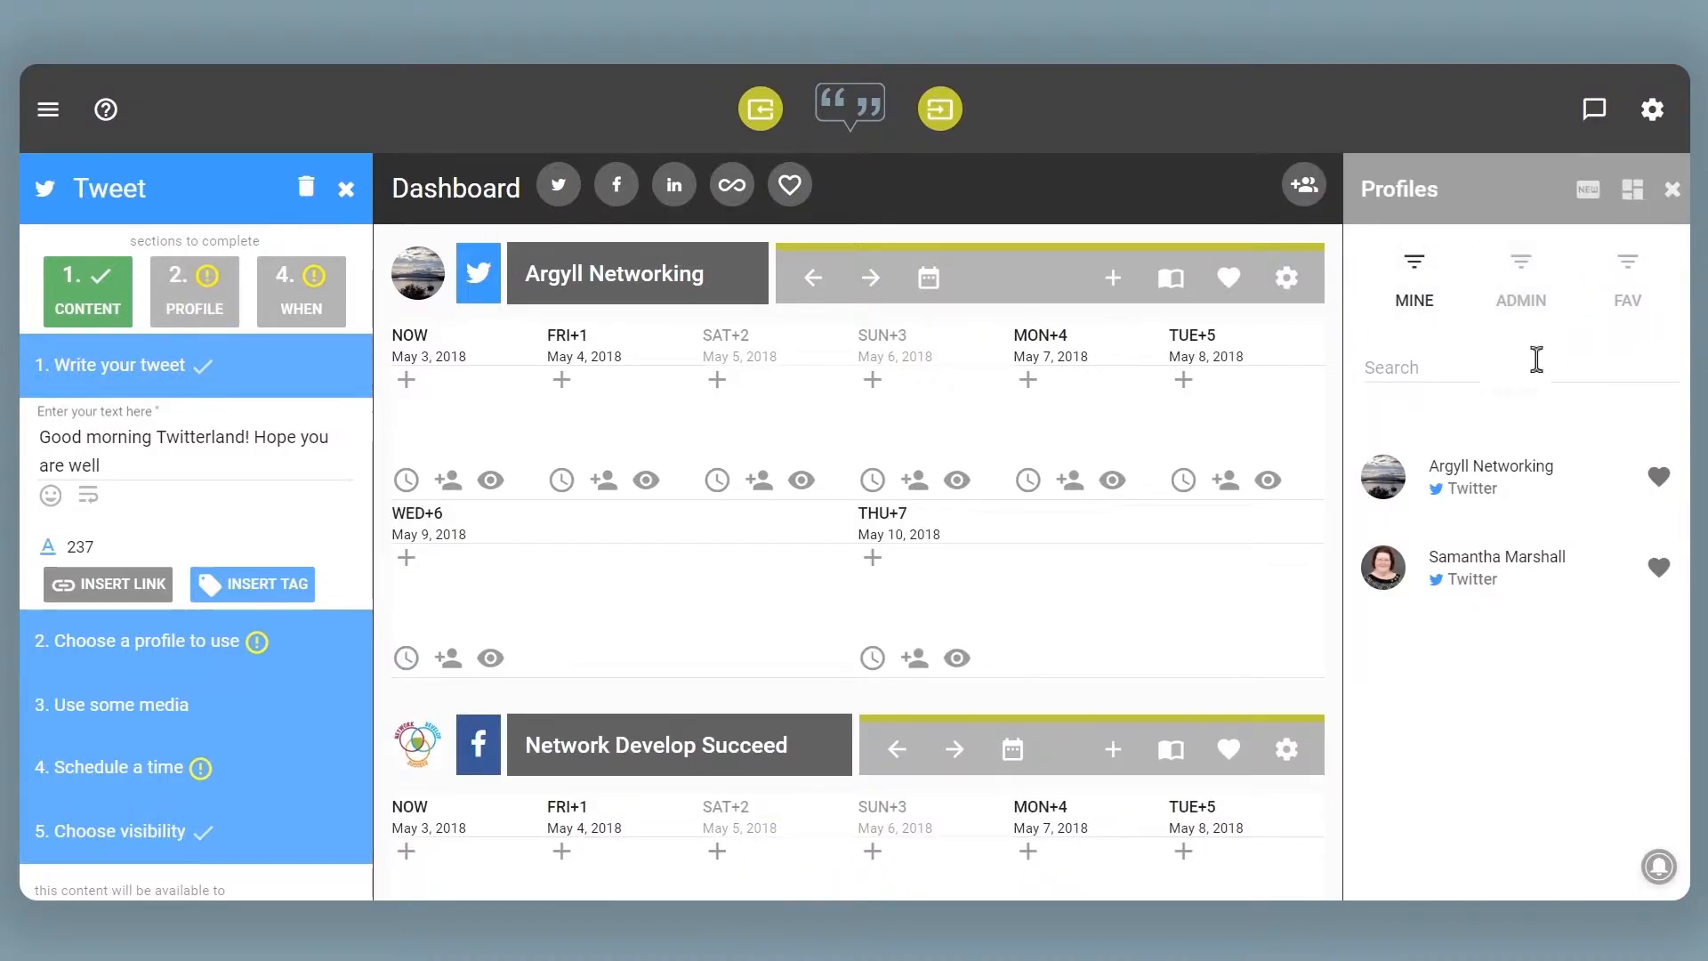
pyautogui.click(1503, 487)
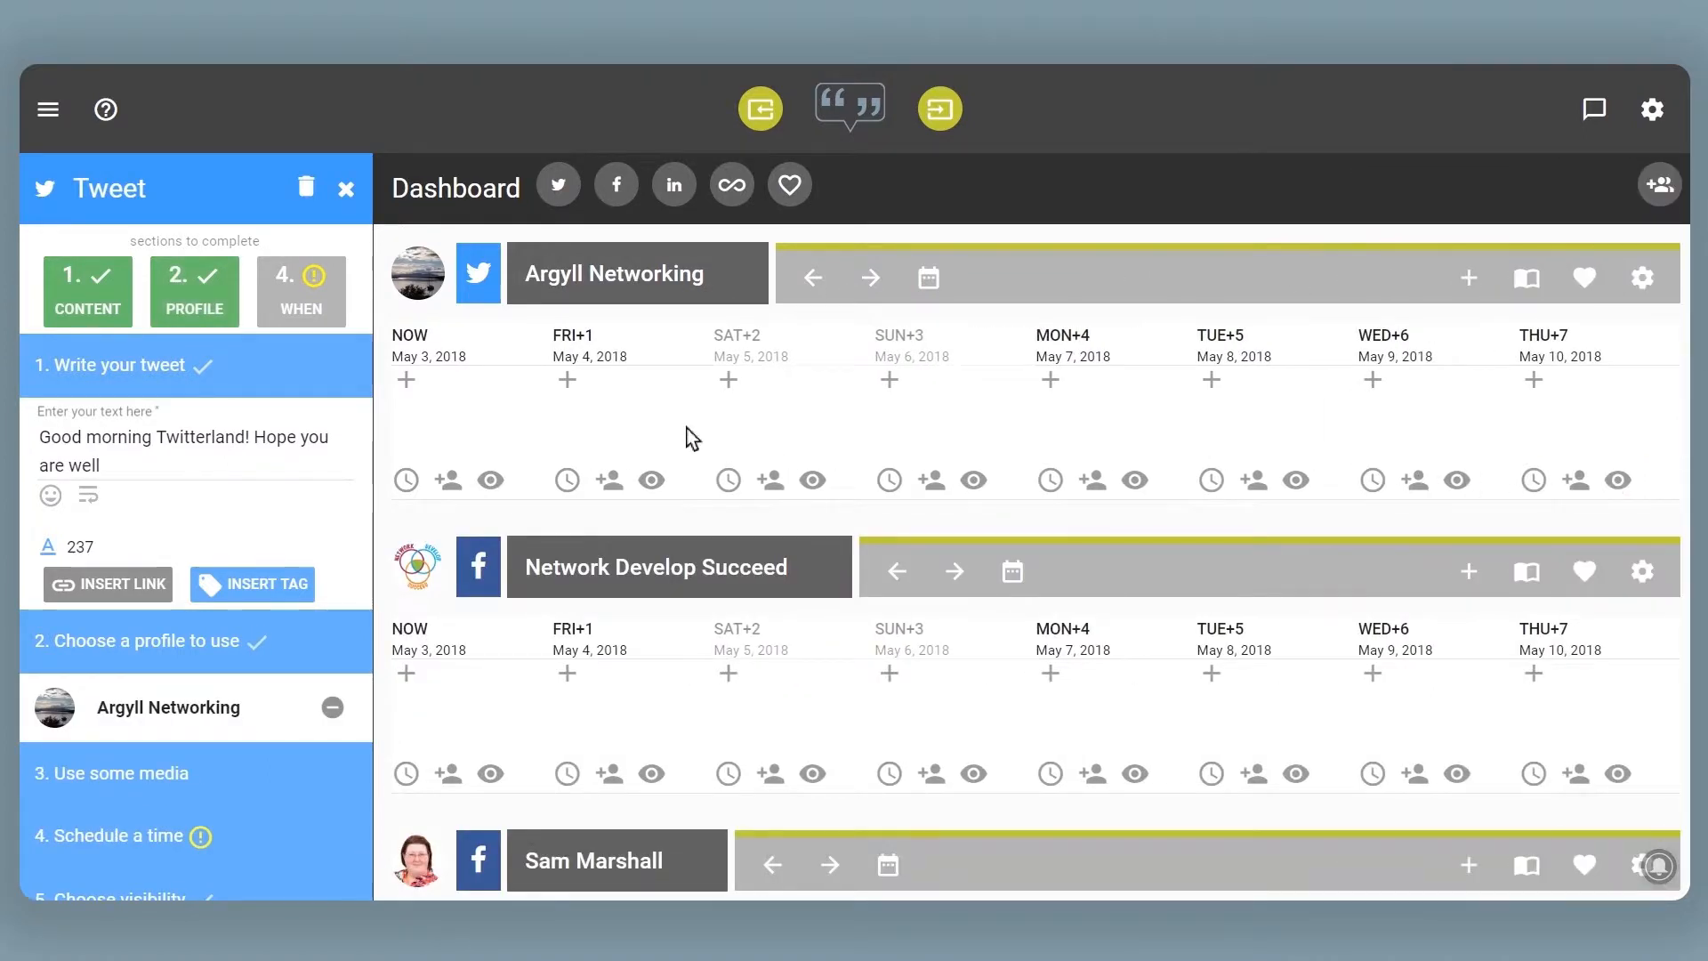
# Step: Schedule the tweet for Friday 4 May 2018 at 10:15 and finalise it
pyautogui.click(302, 292)
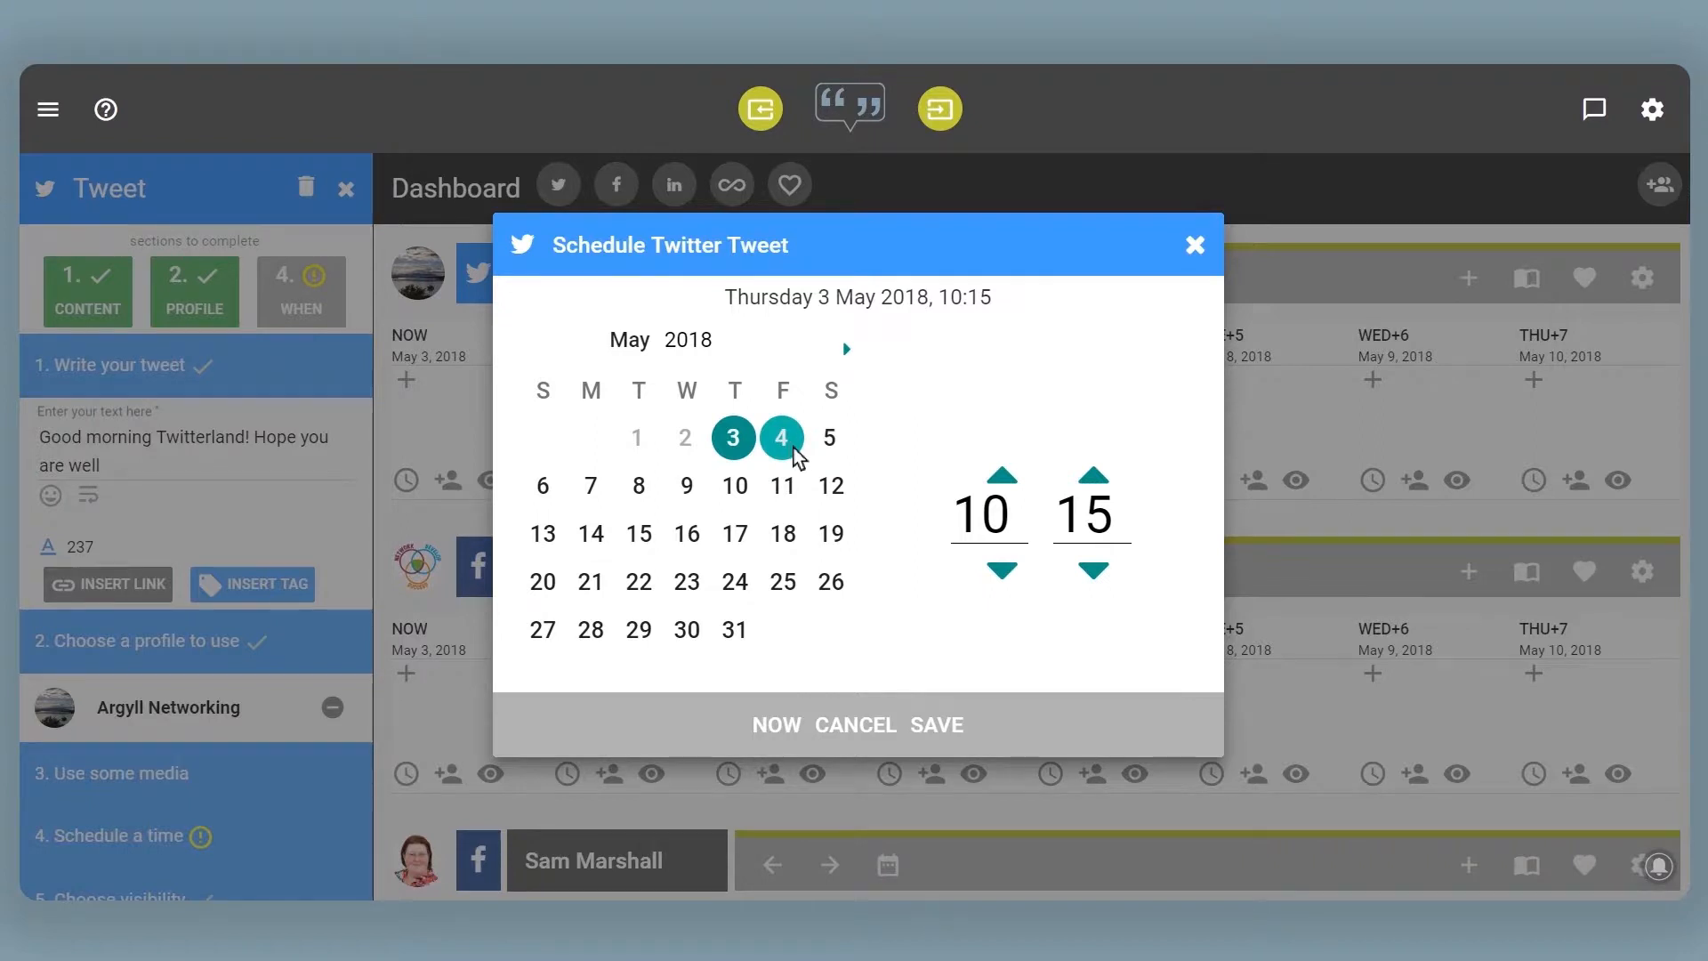
pyautogui.click(789, 449)
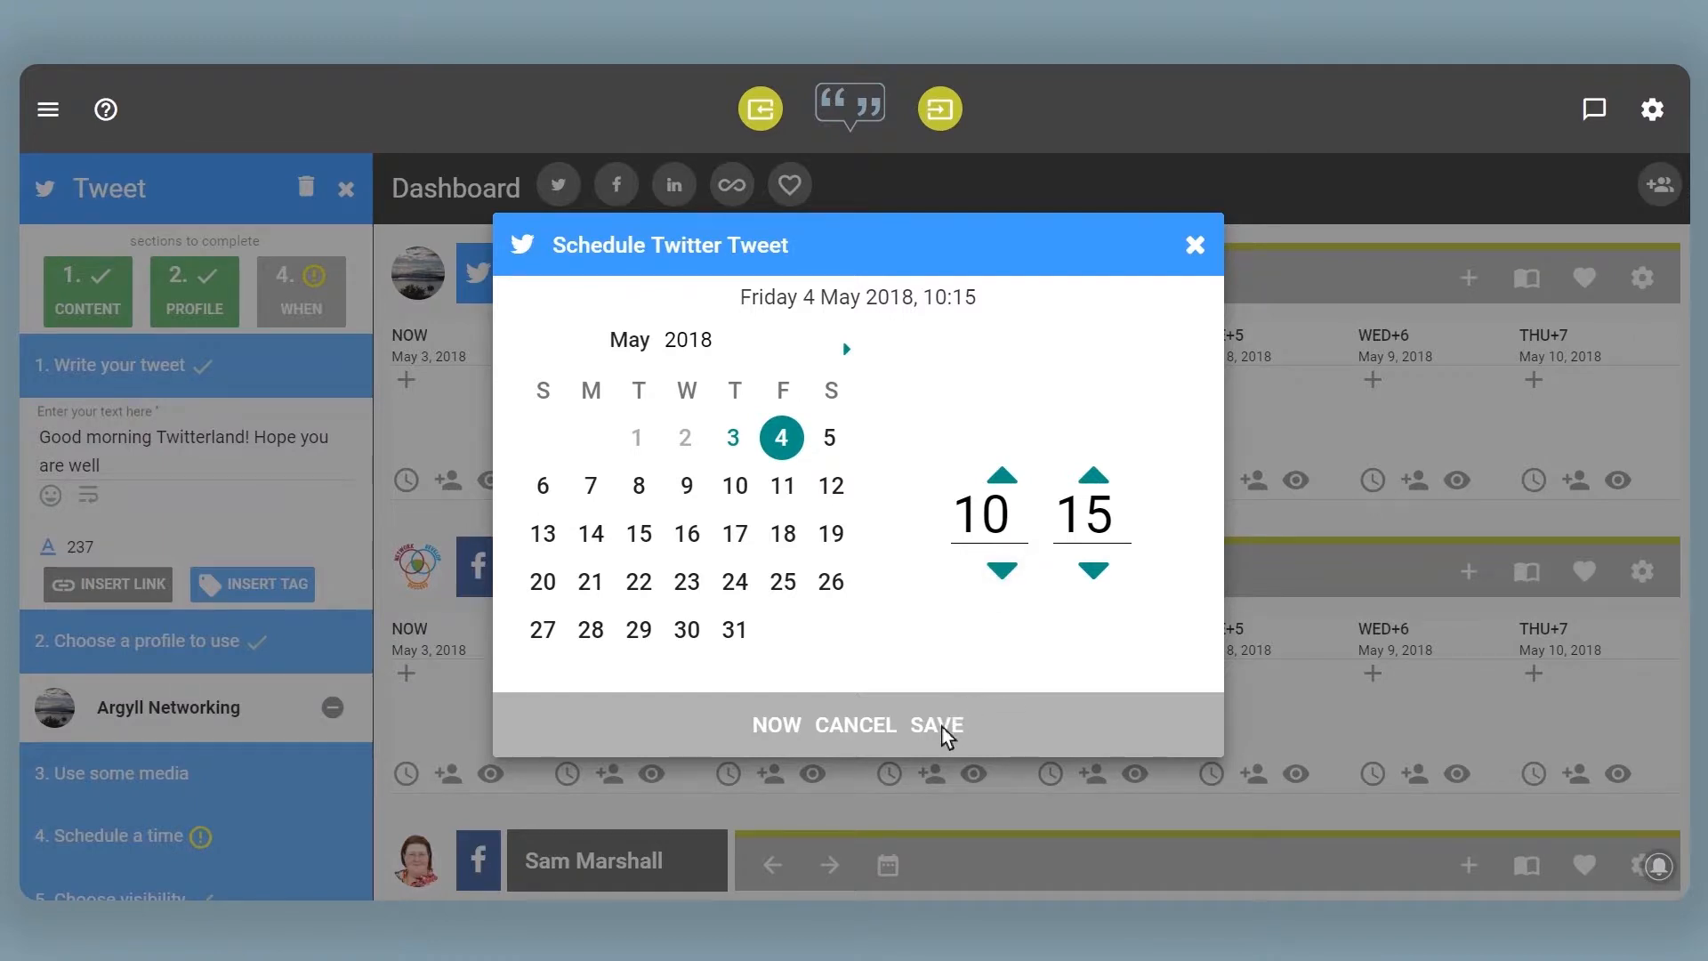
pyautogui.moveTo(1056, 525); pyautogui.dragTo(1087, 531)
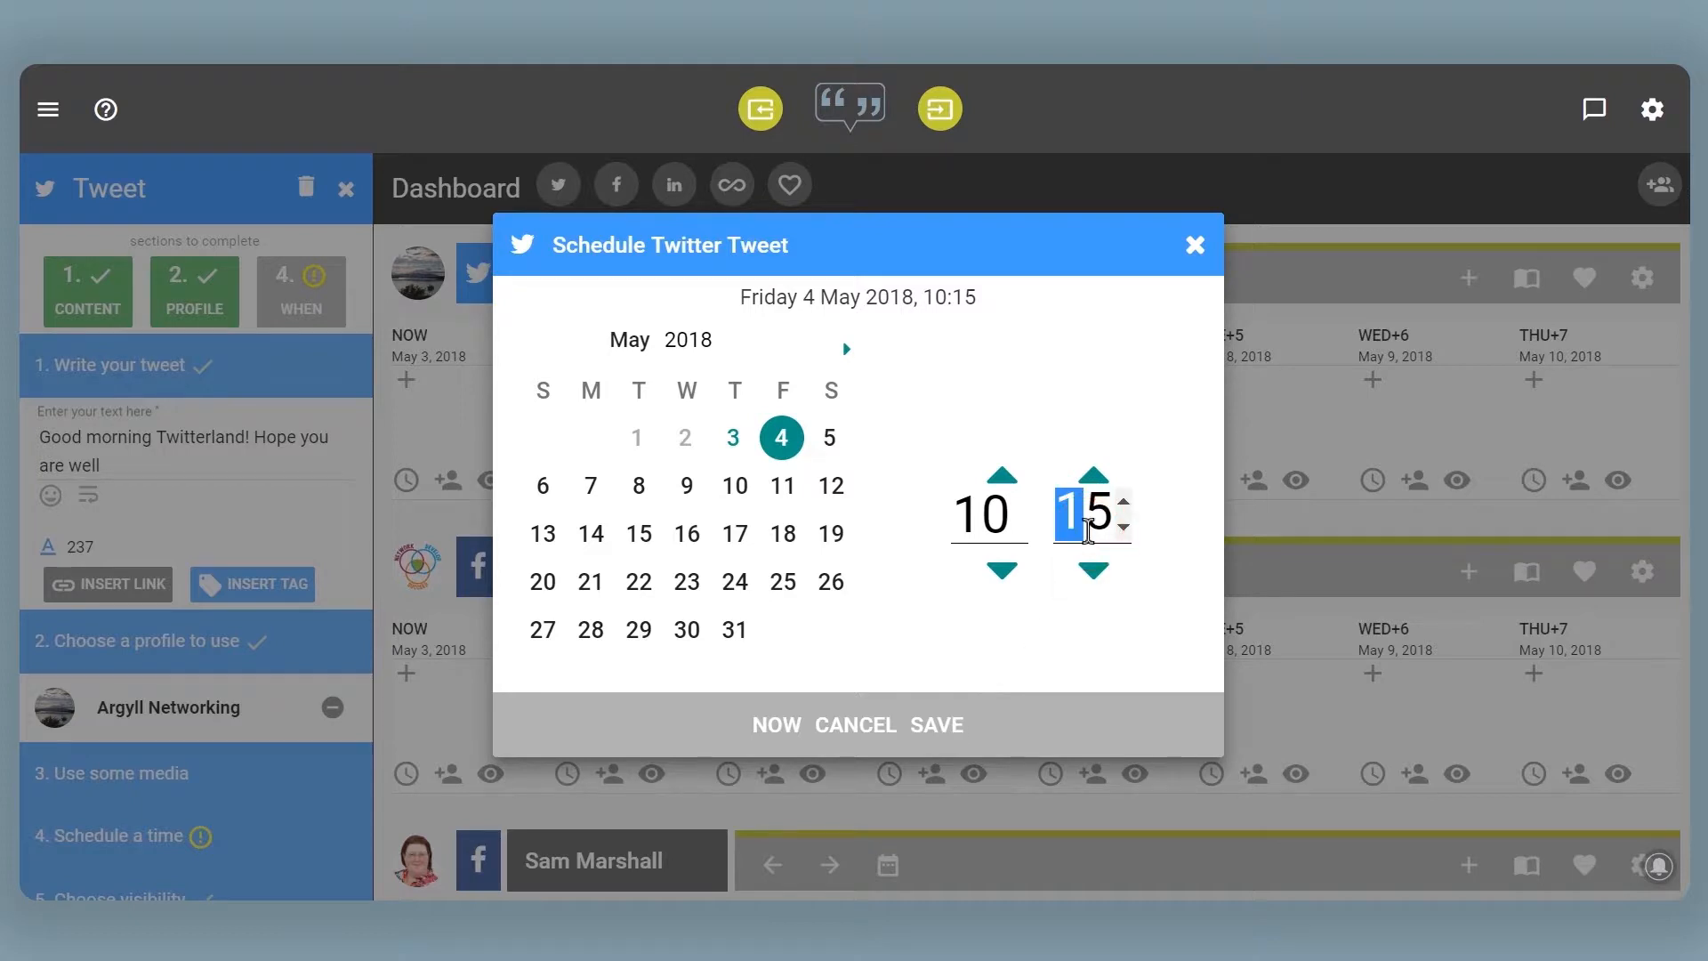
pyautogui.click(990, 521)
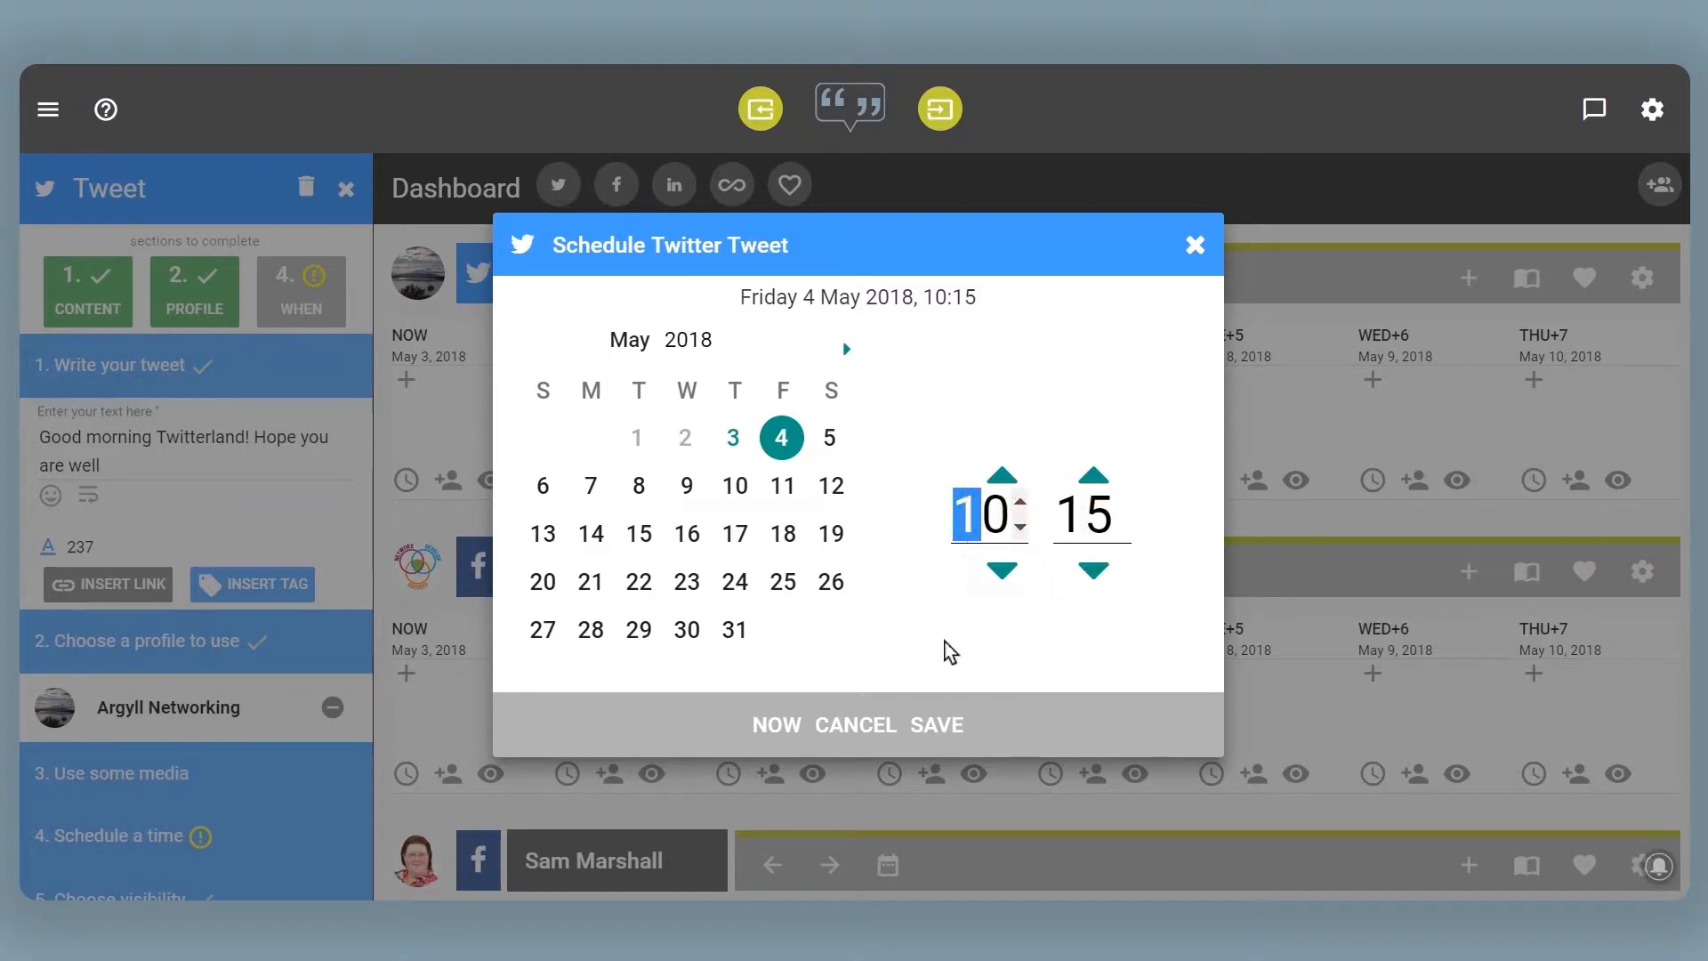
pyautogui.click(945, 728)
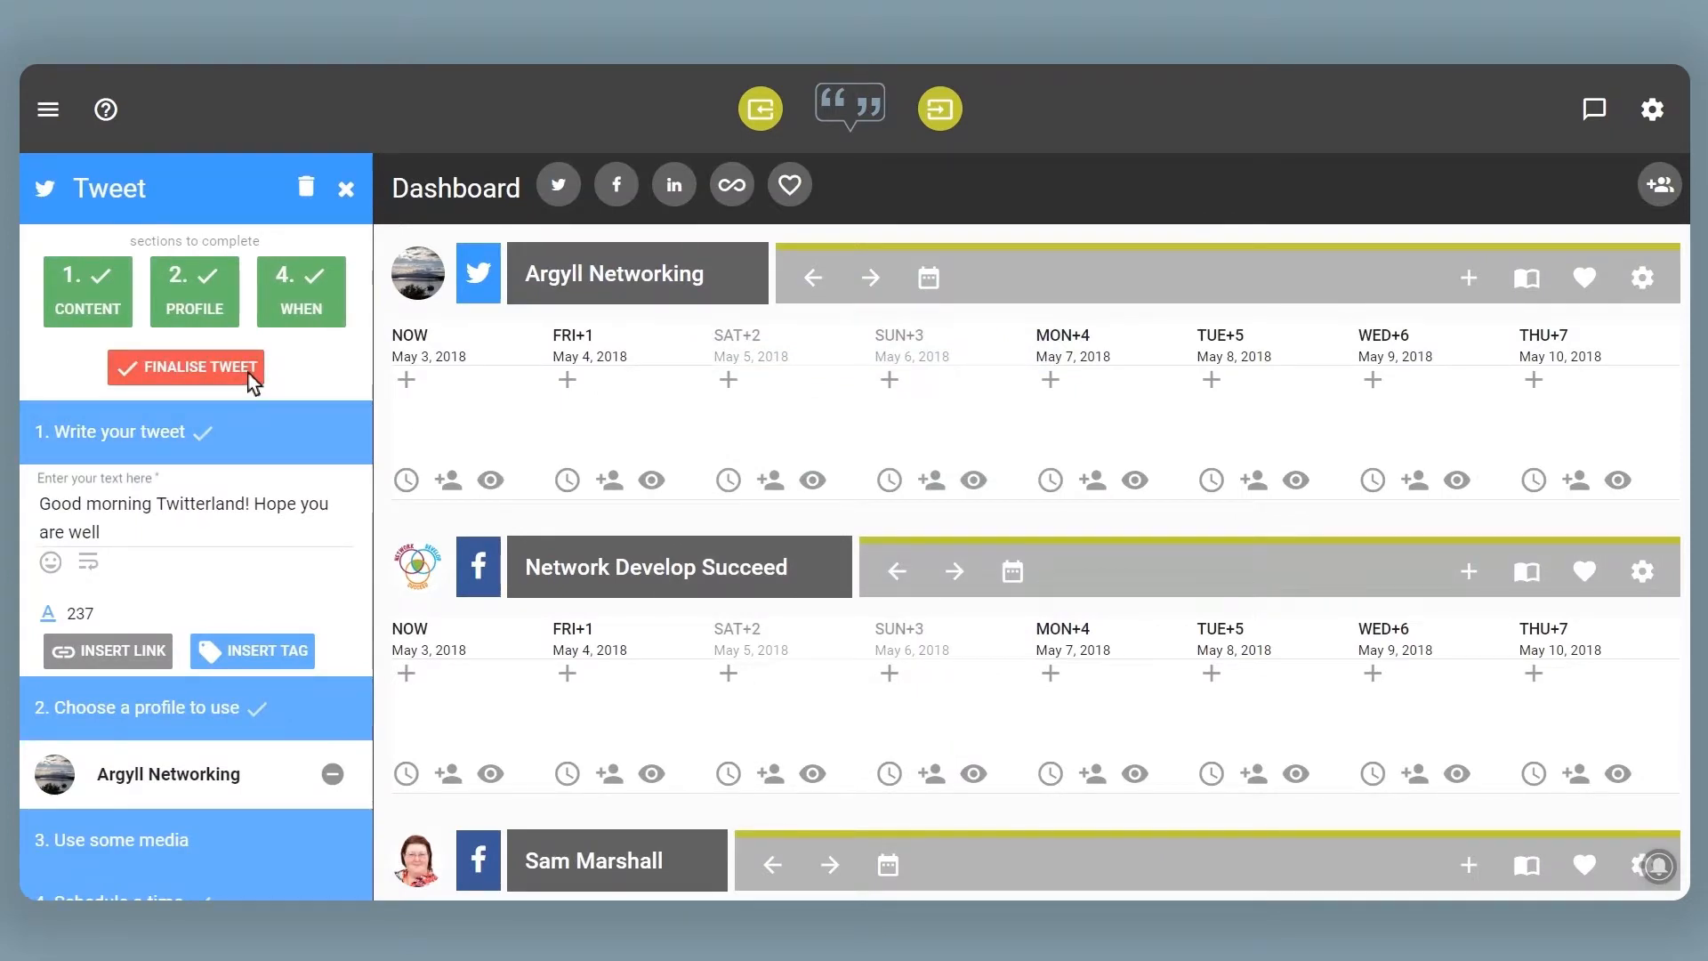
pyautogui.click(250, 377)
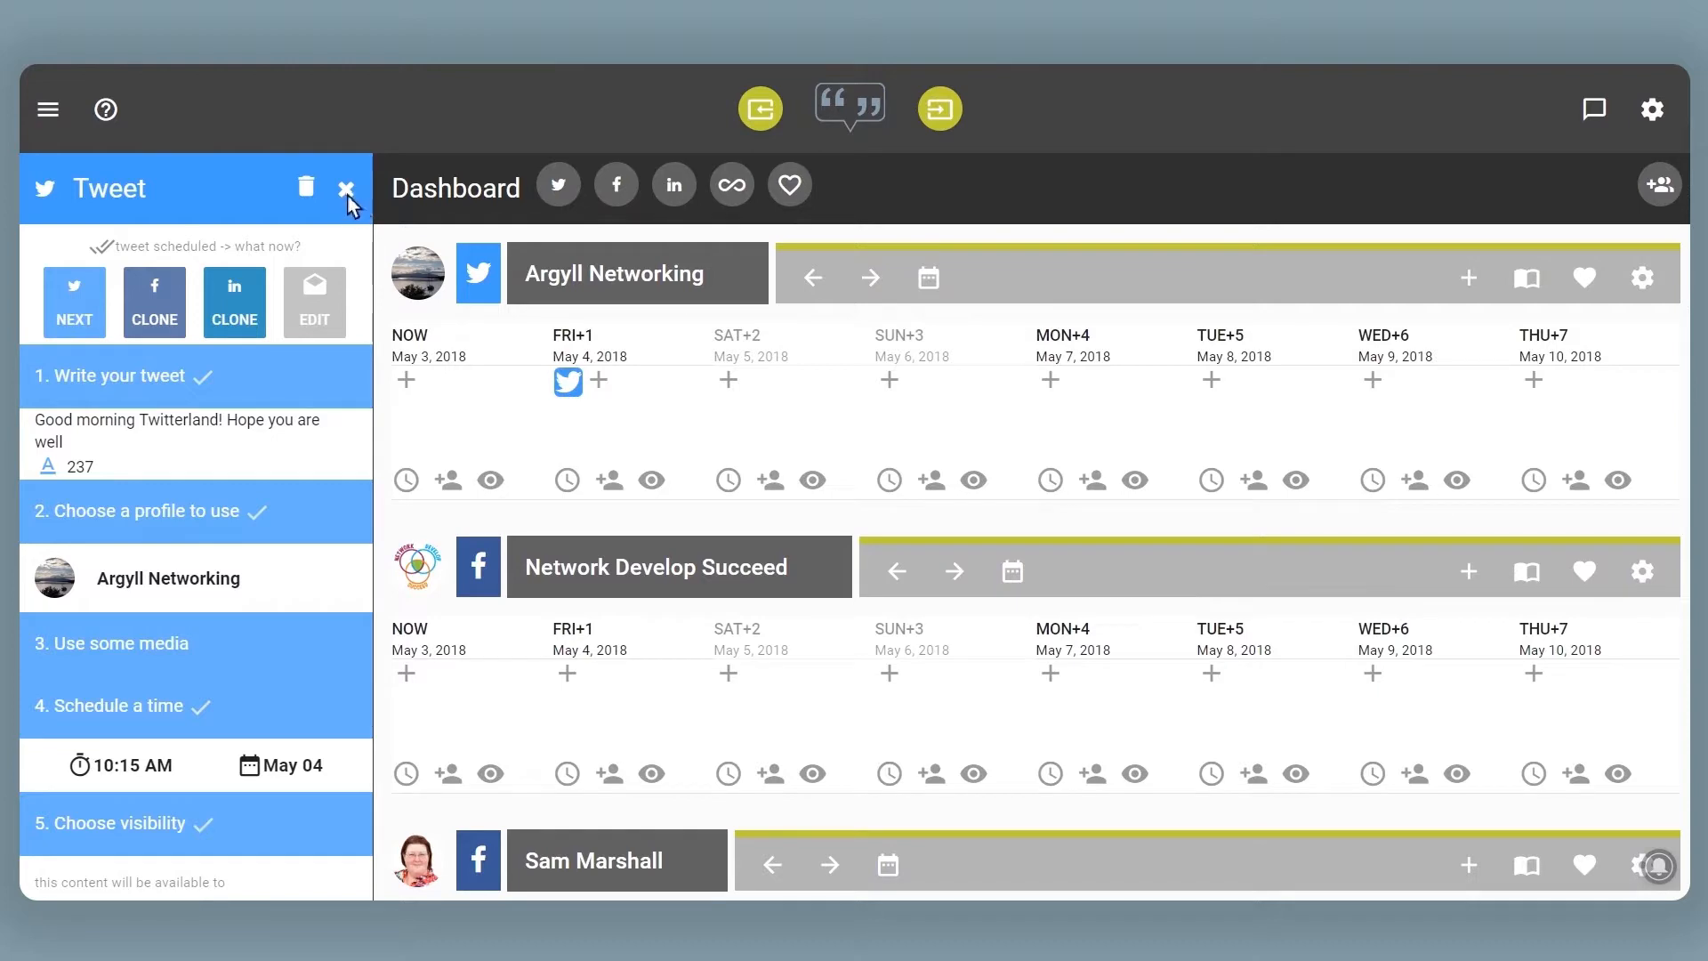
# Step: Show the My Schedule list and view the details of the scheduled Argyll Networking tweet
pyautogui.click(43, 110)
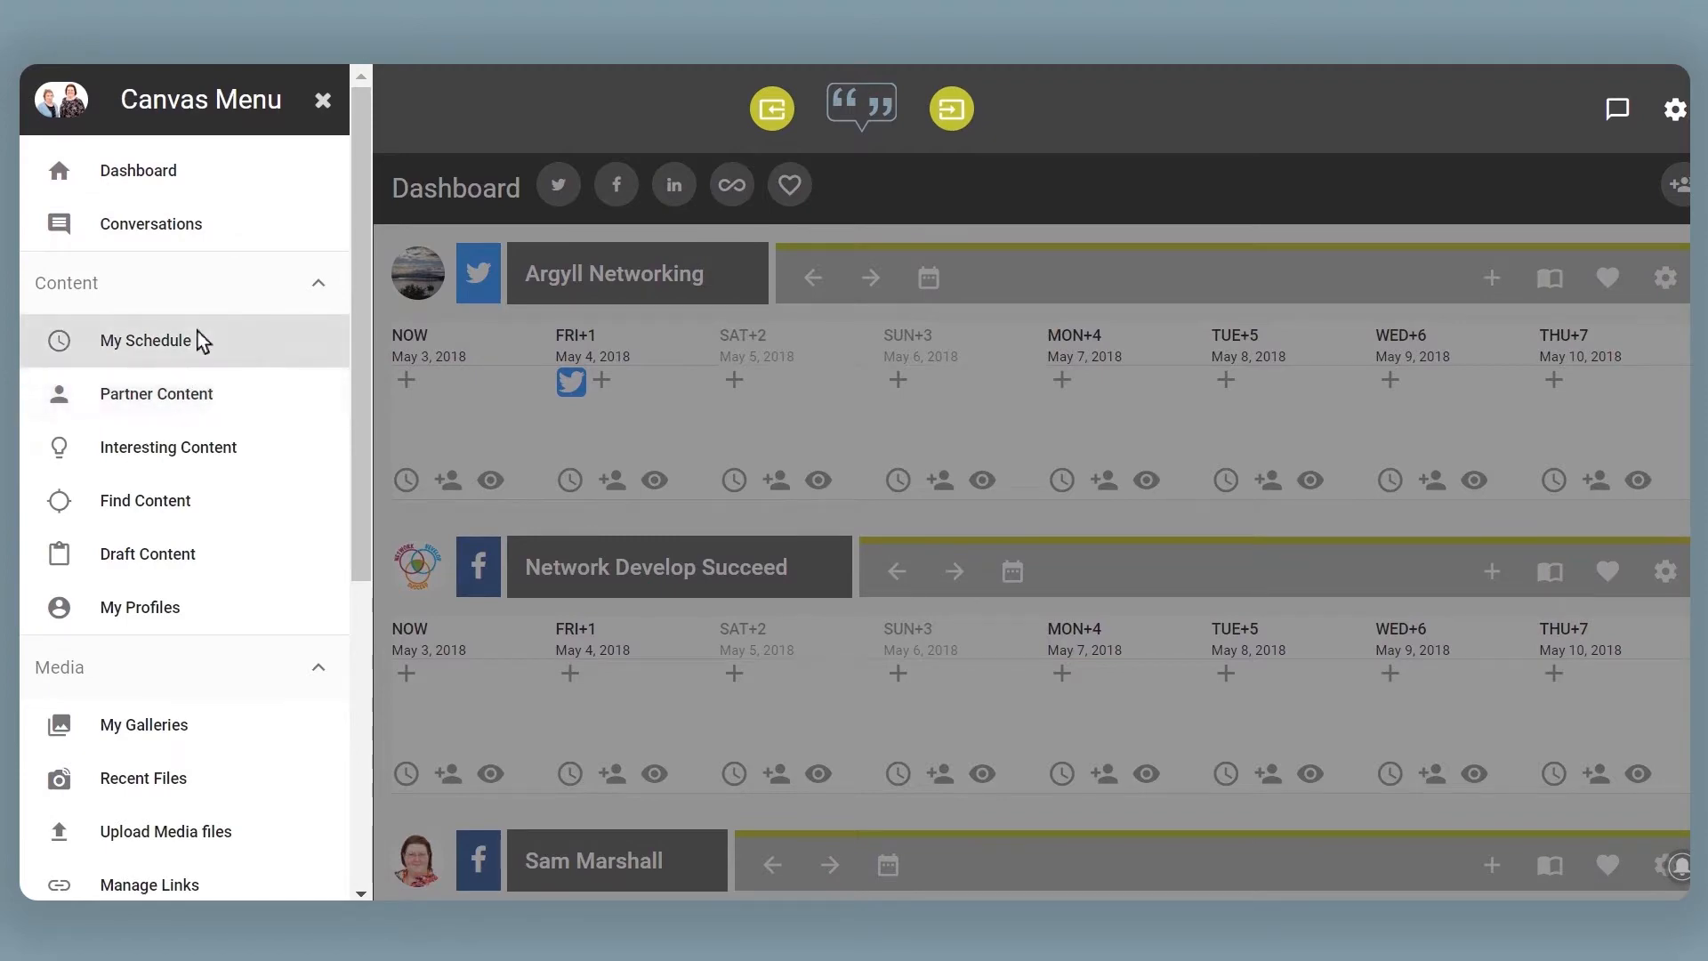
pyautogui.click(147, 341)
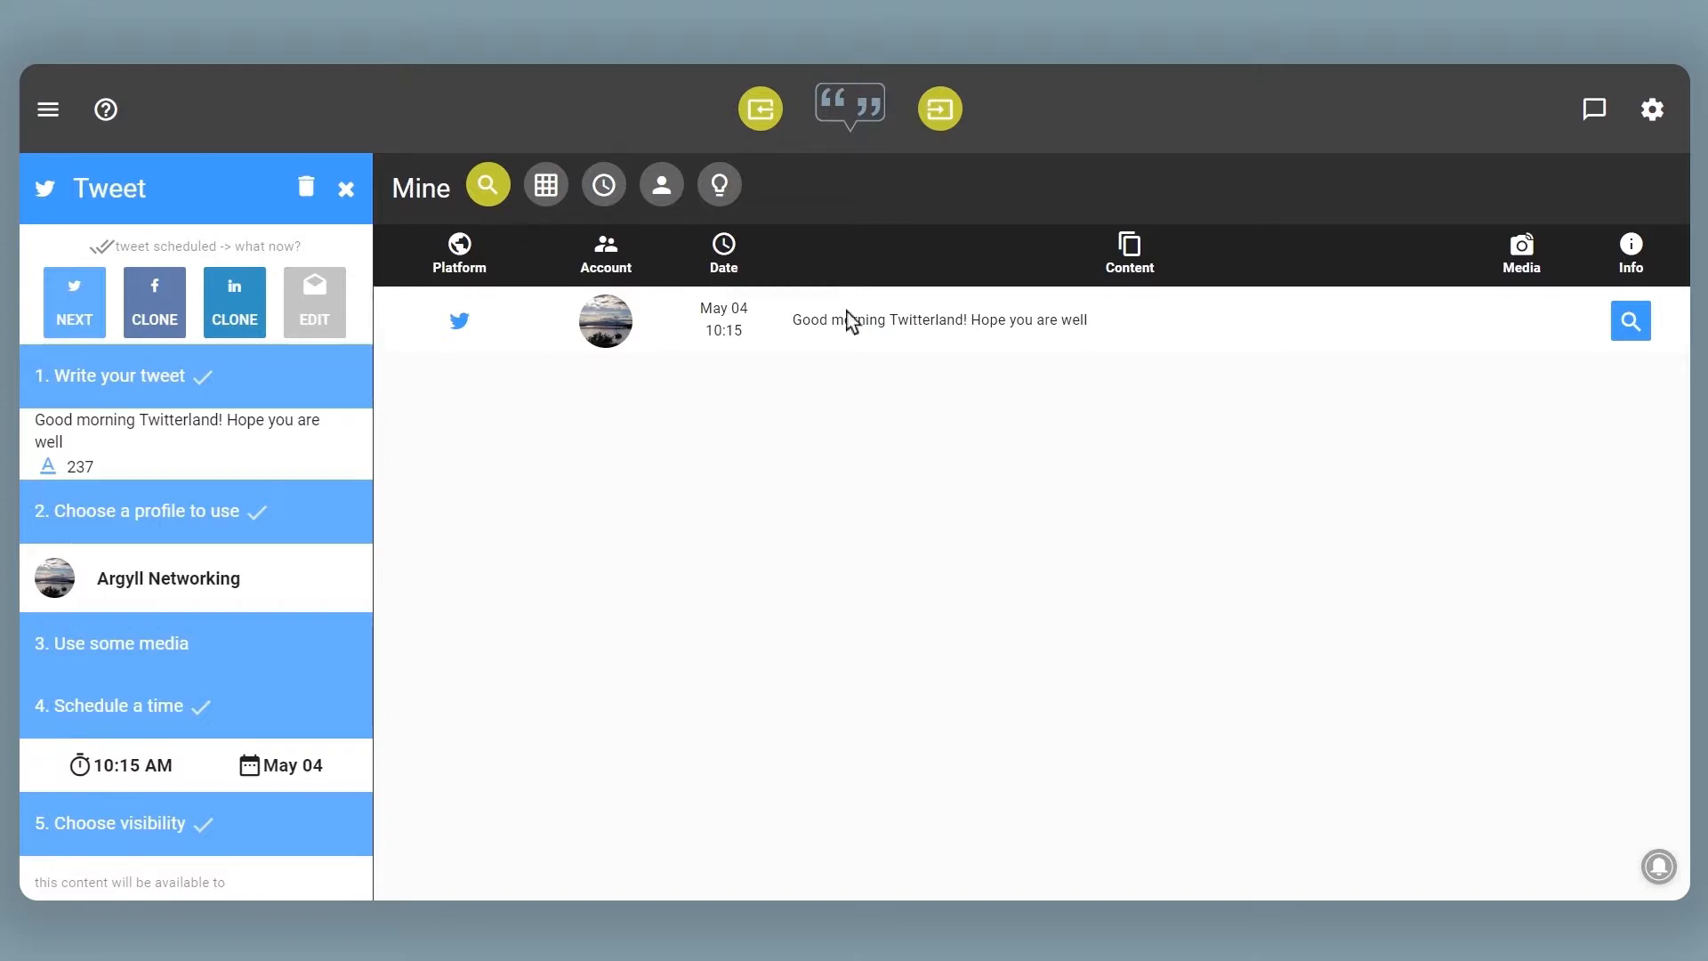
pyautogui.click(1633, 336)
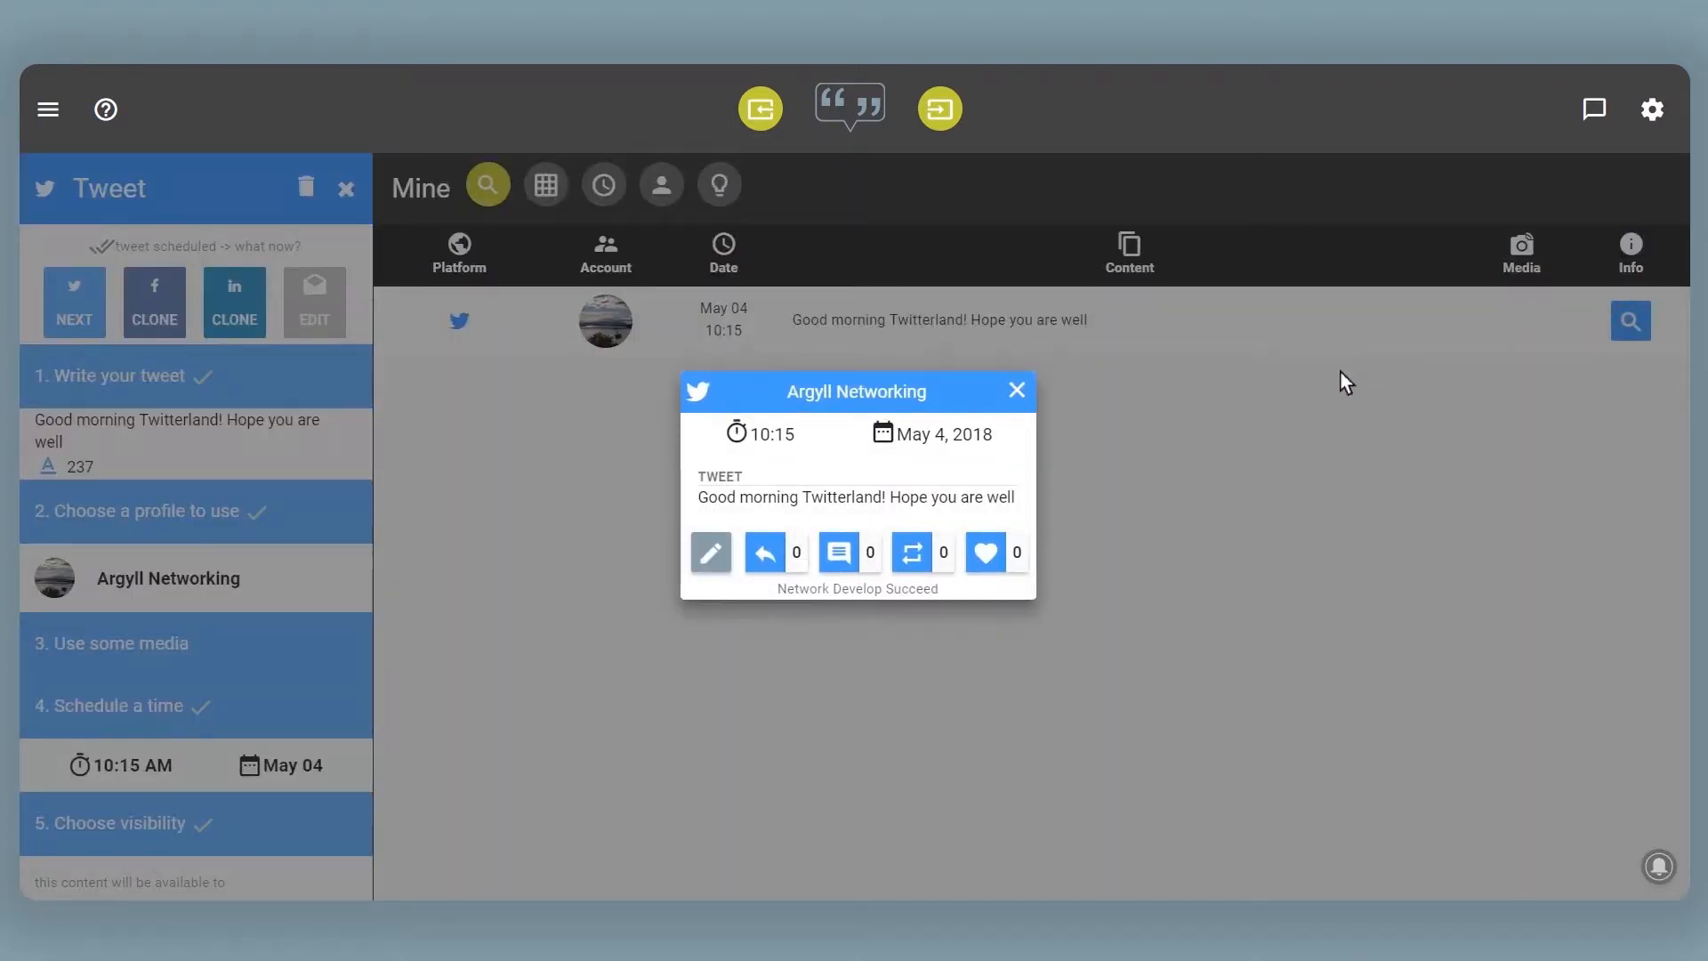
# Step: Reopen the scheduled tweet for editing and append the hashtag #argyllhour to its text
pyautogui.click(711, 553)
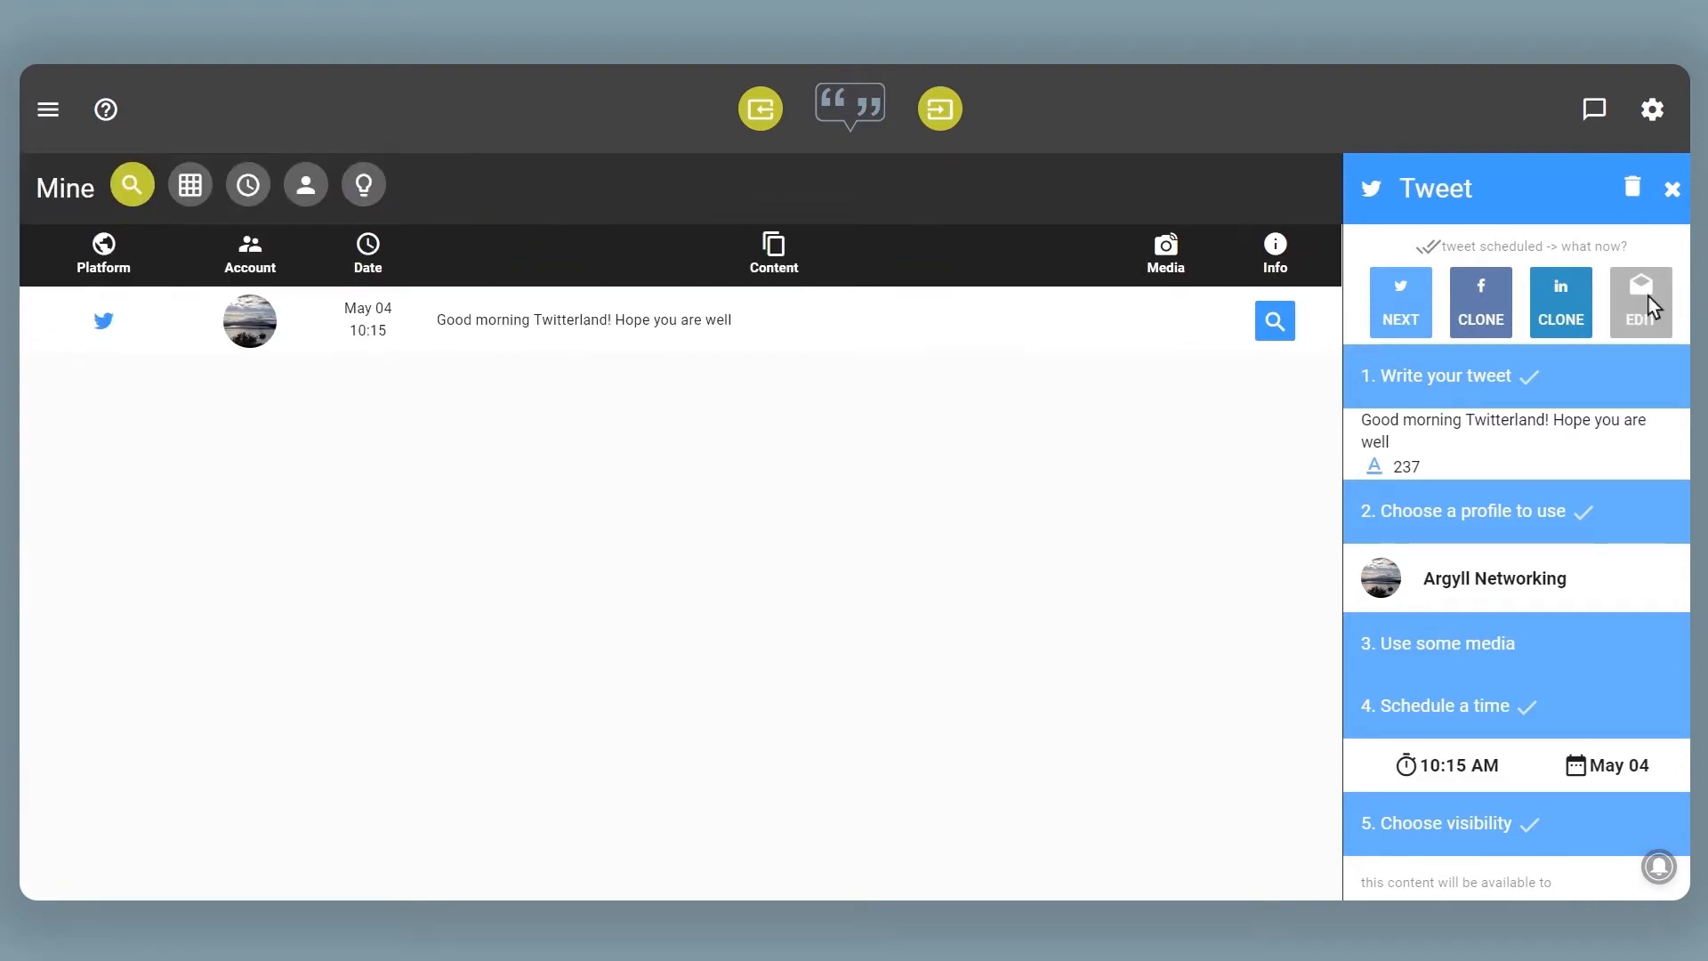
pyautogui.click(1646, 301)
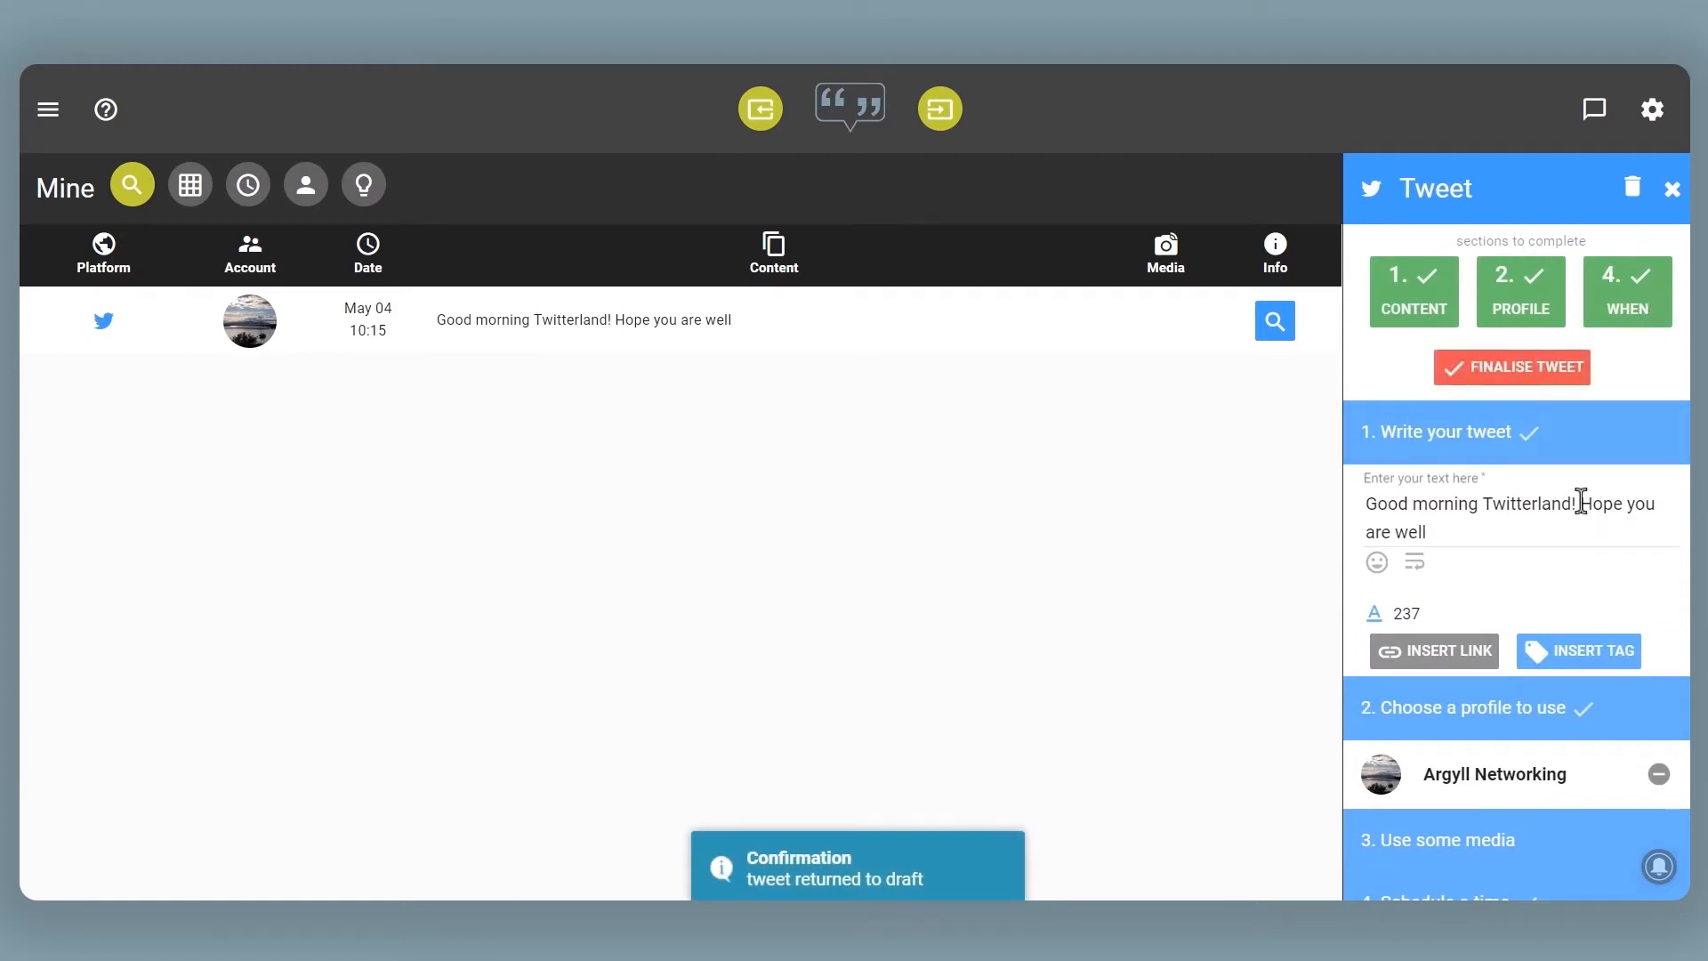
pyautogui.click(1522, 526)
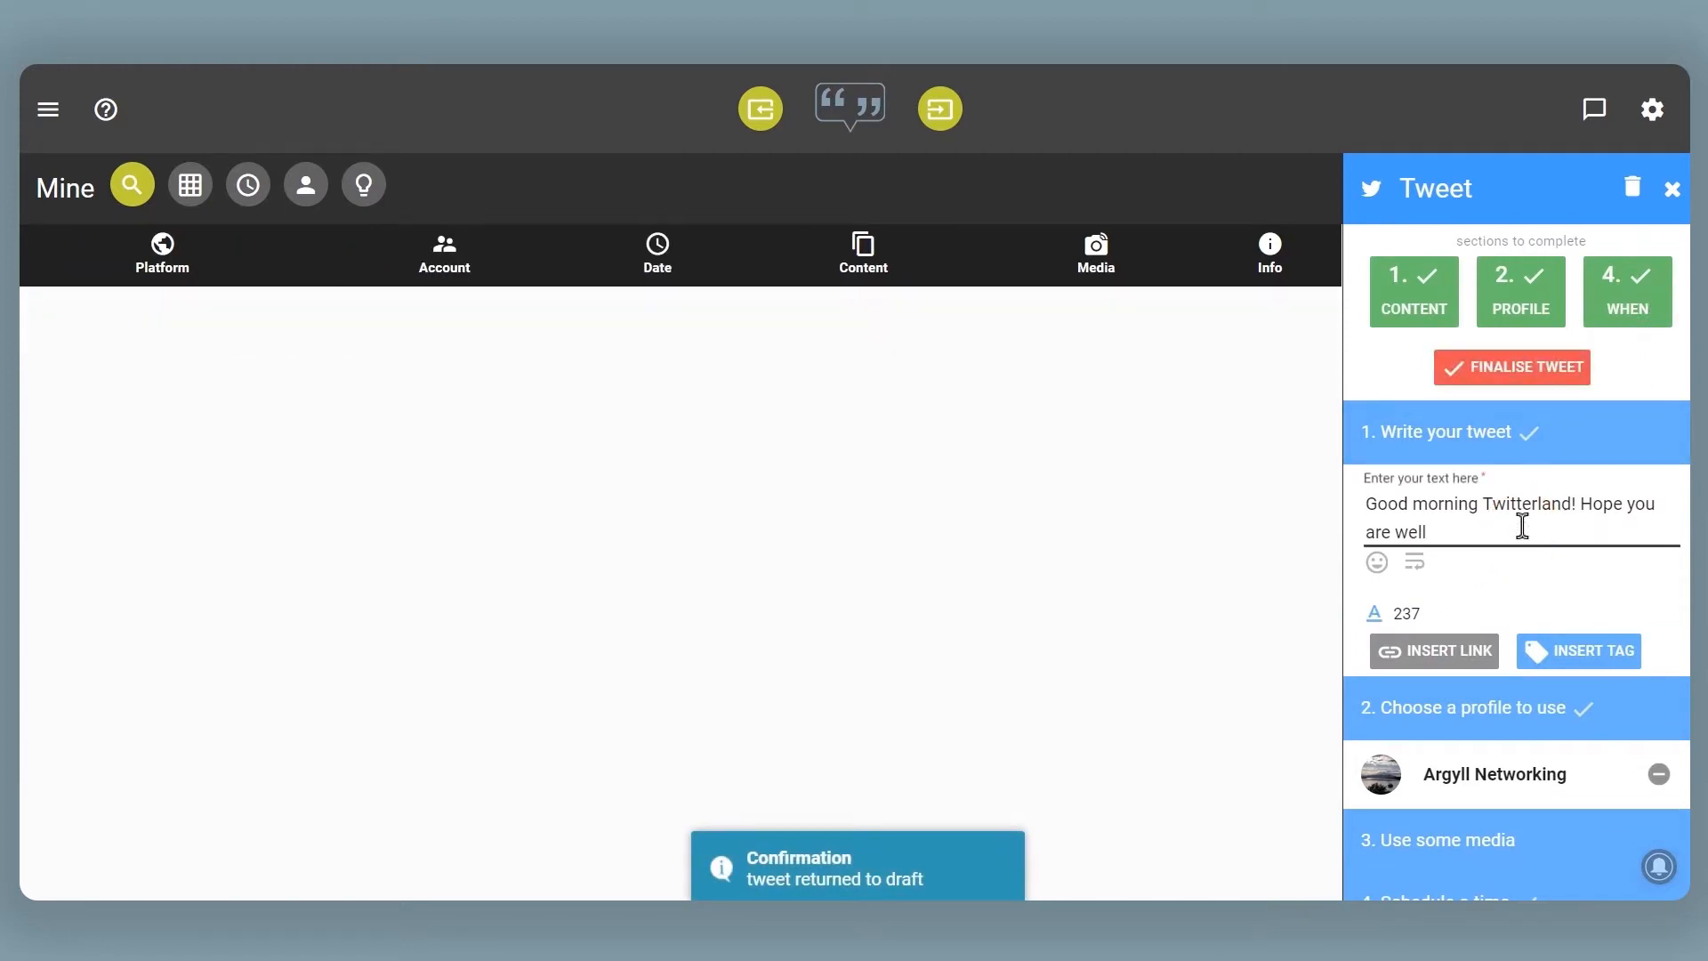
pyautogui.write('#argyllhour')
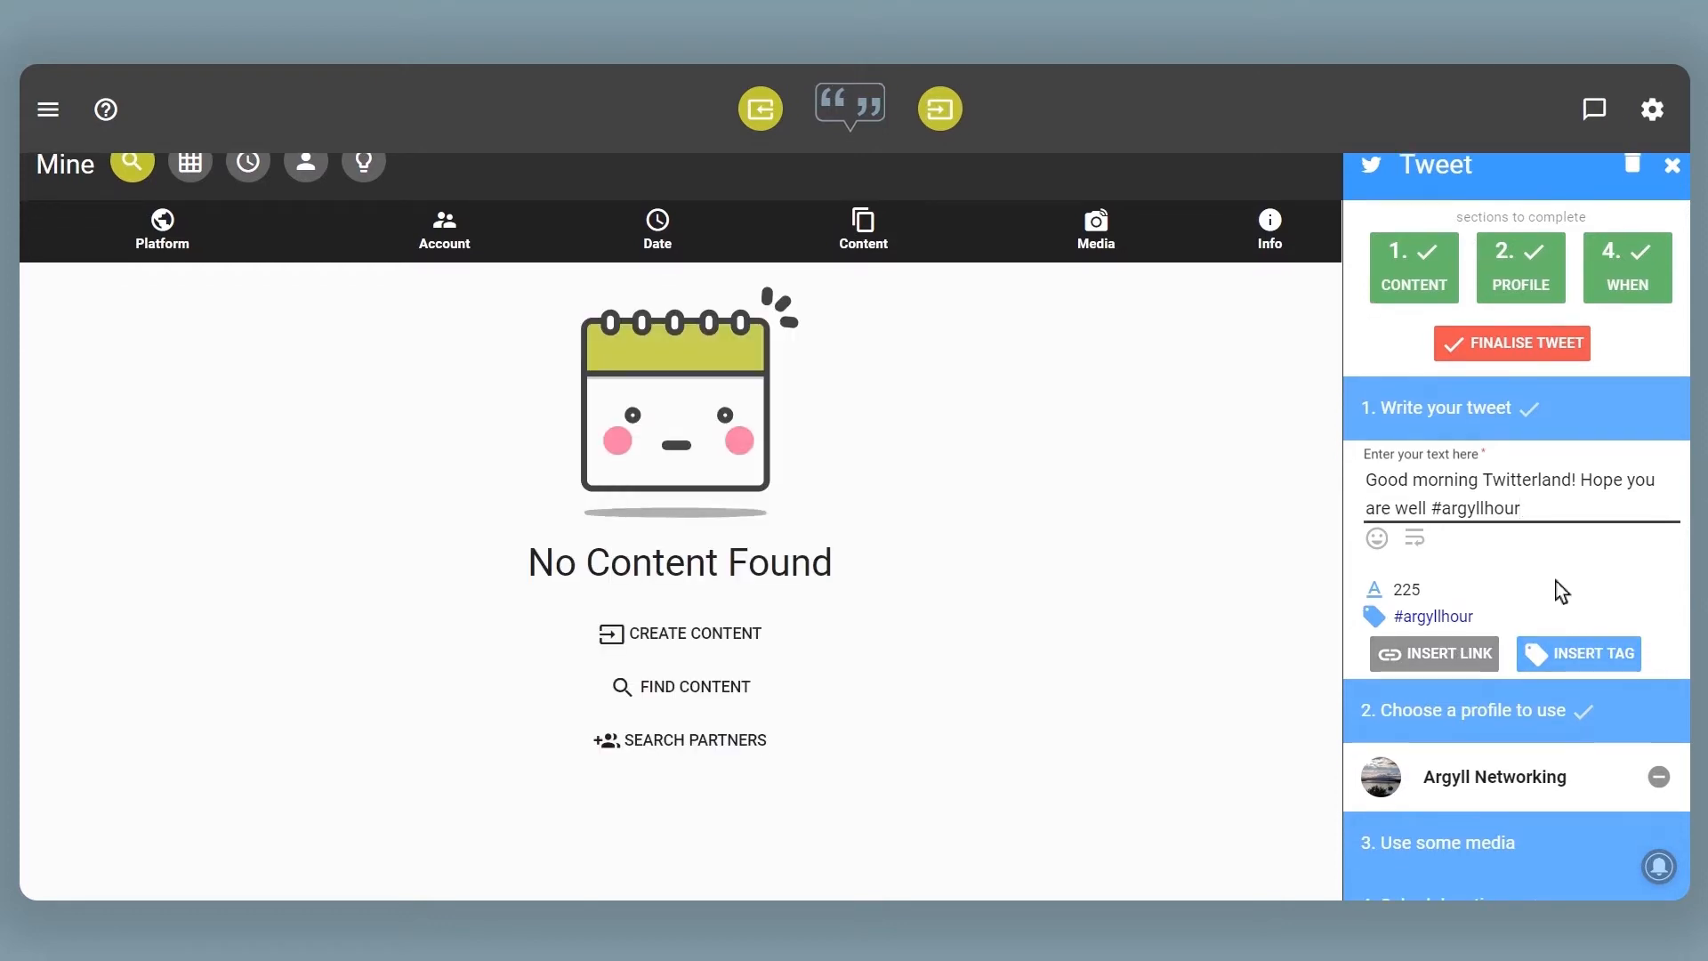
# Step: Insert the saved JustGiving link about the Isle of Mull beach clean into the tweet and shorten it with TinyURL
pyautogui.click(1467, 681)
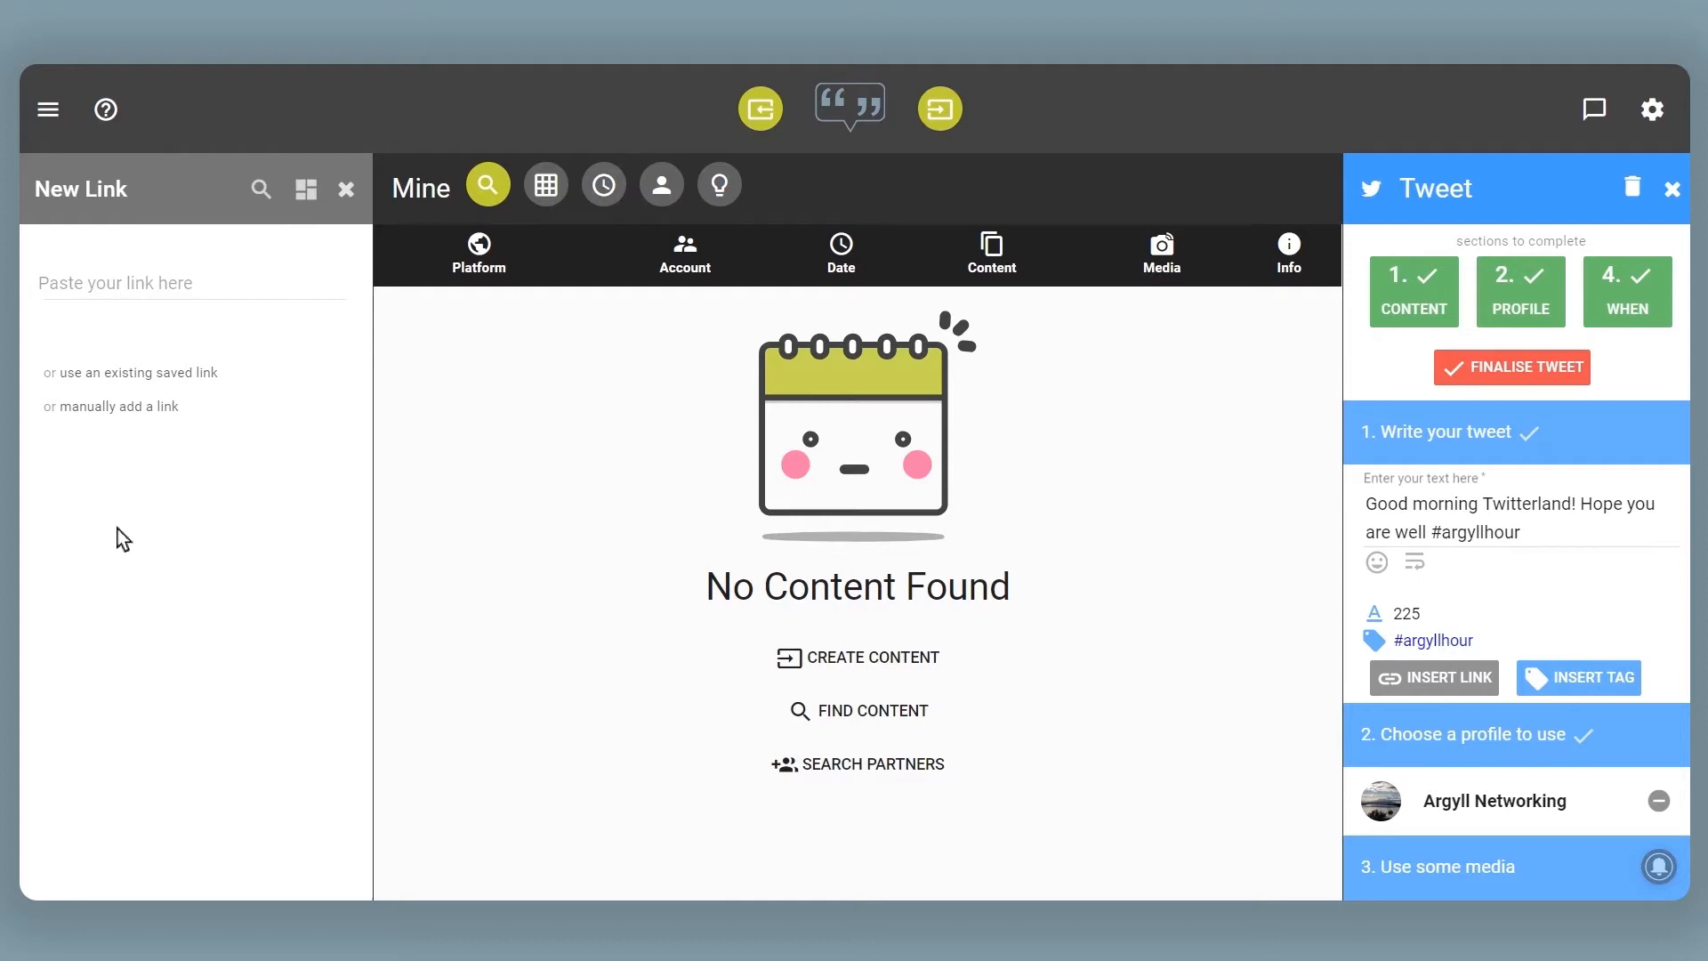
pyautogui.click(160, 373)
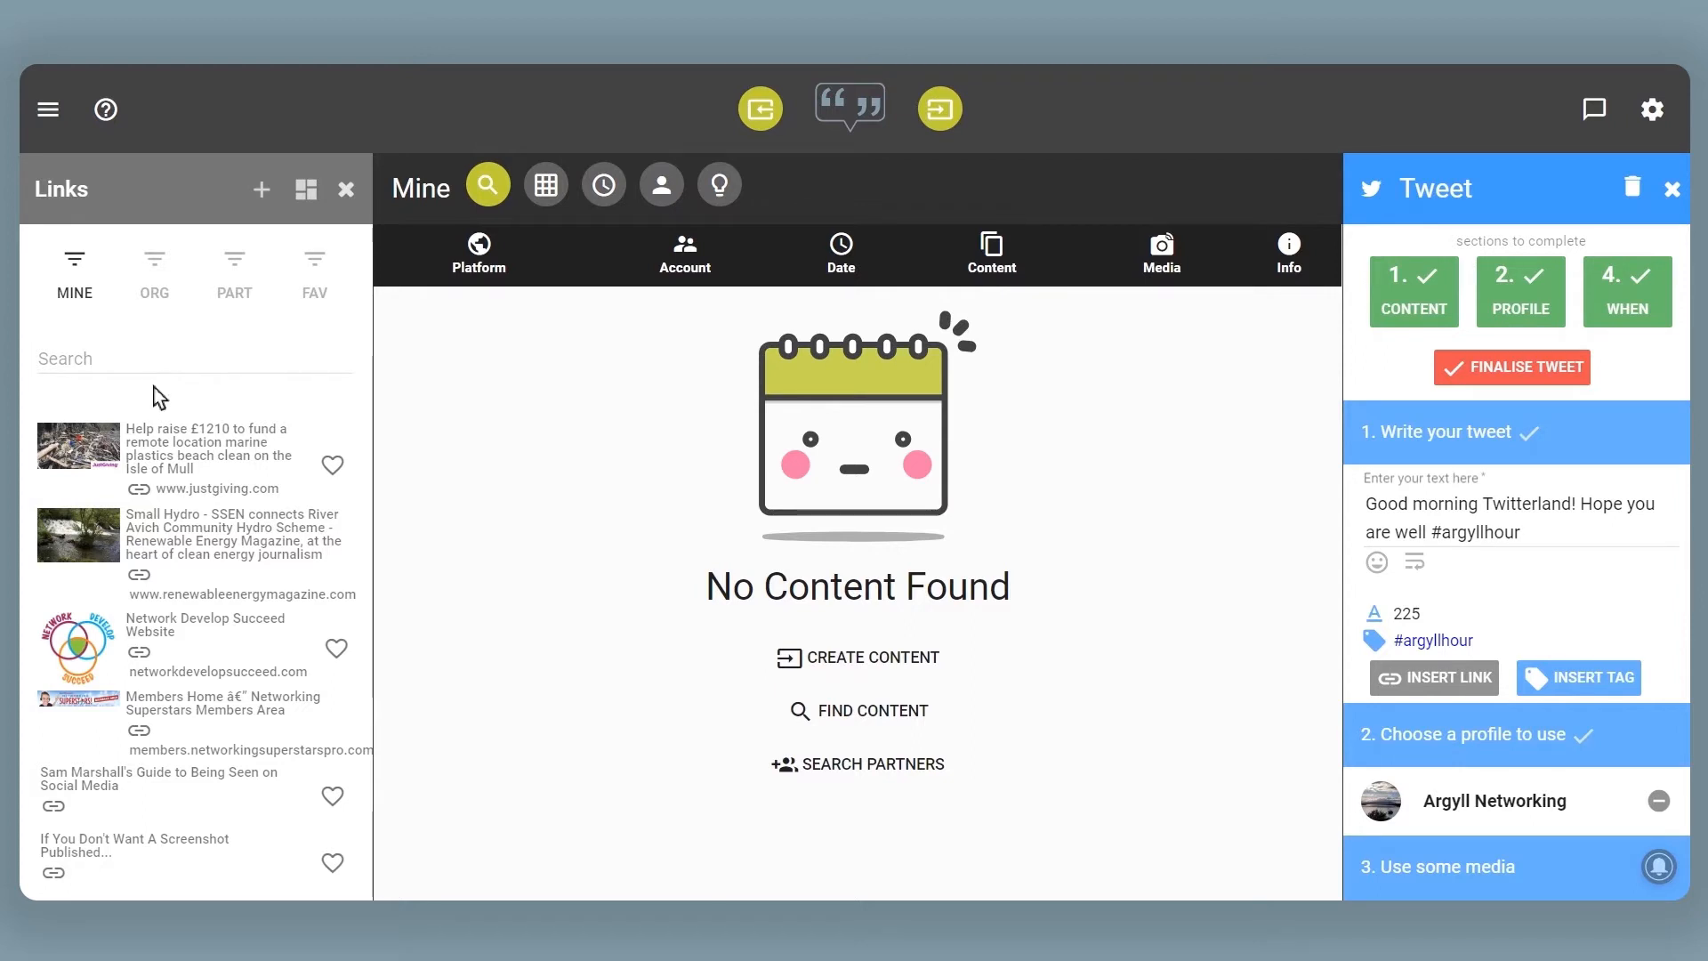
pyautogui.click(104, 450)
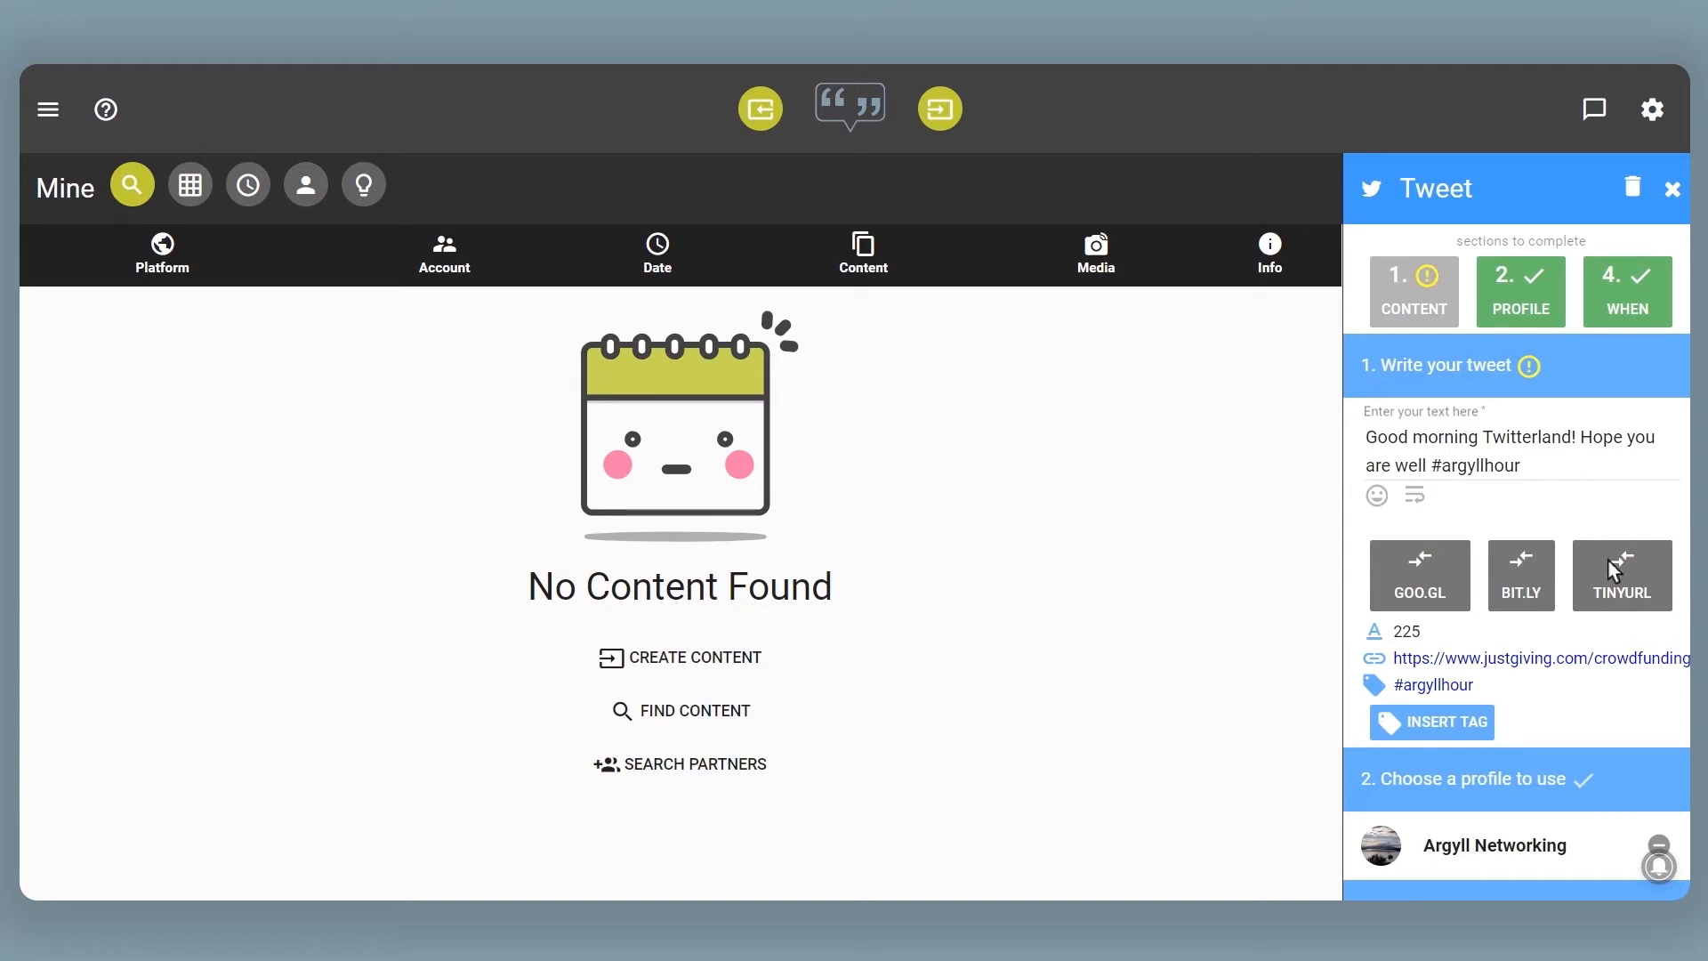
pyautogui.click(1638, 604)
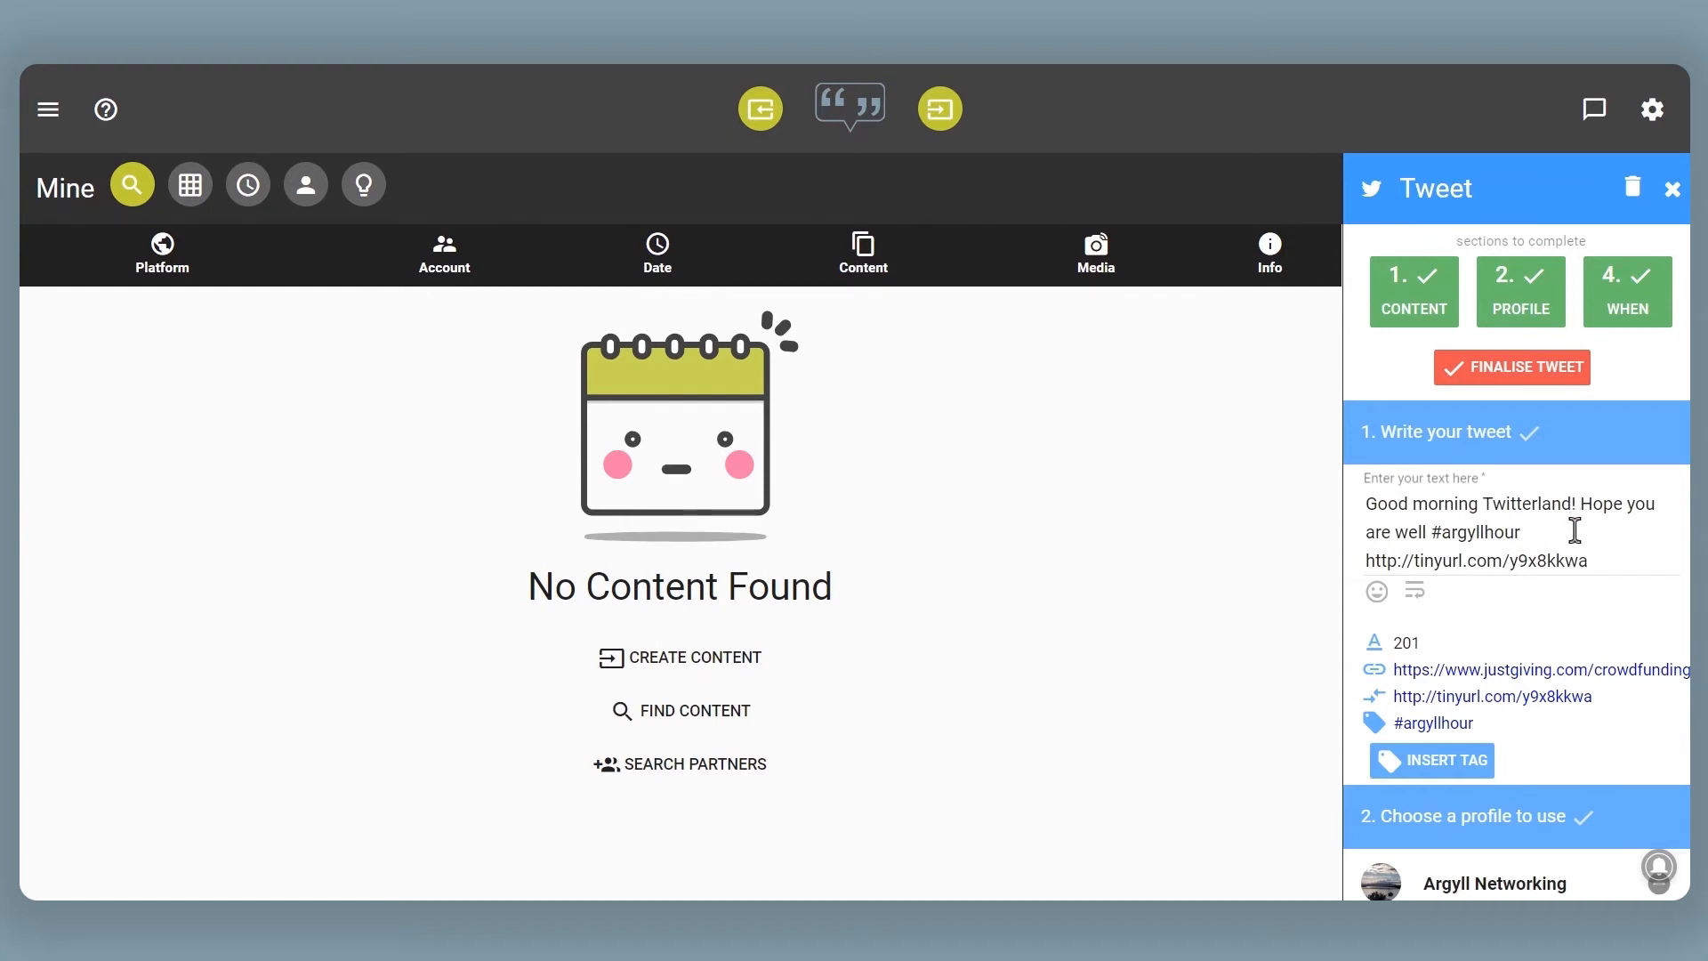
# Step: Review the tweet's remaining sections: profile, media, scheduled time, visibility, listings and interests
pyautogui.scroll(-3, 1575, 534)
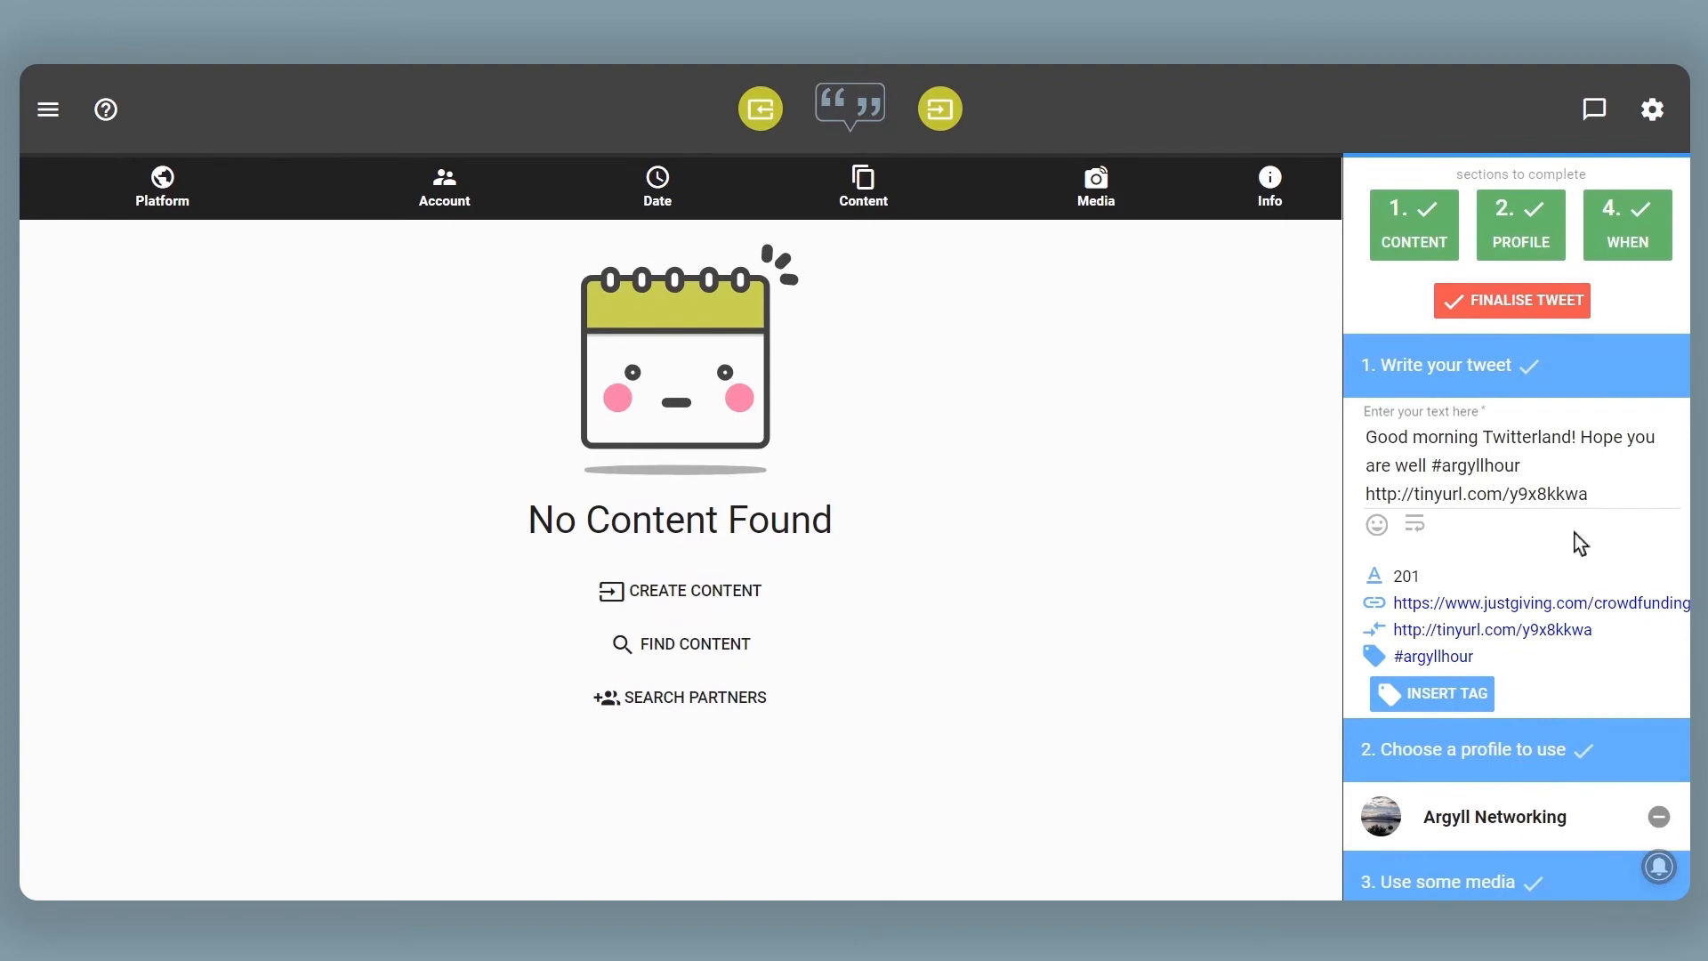
pyautogui.scroll(-5, 1577, 538)
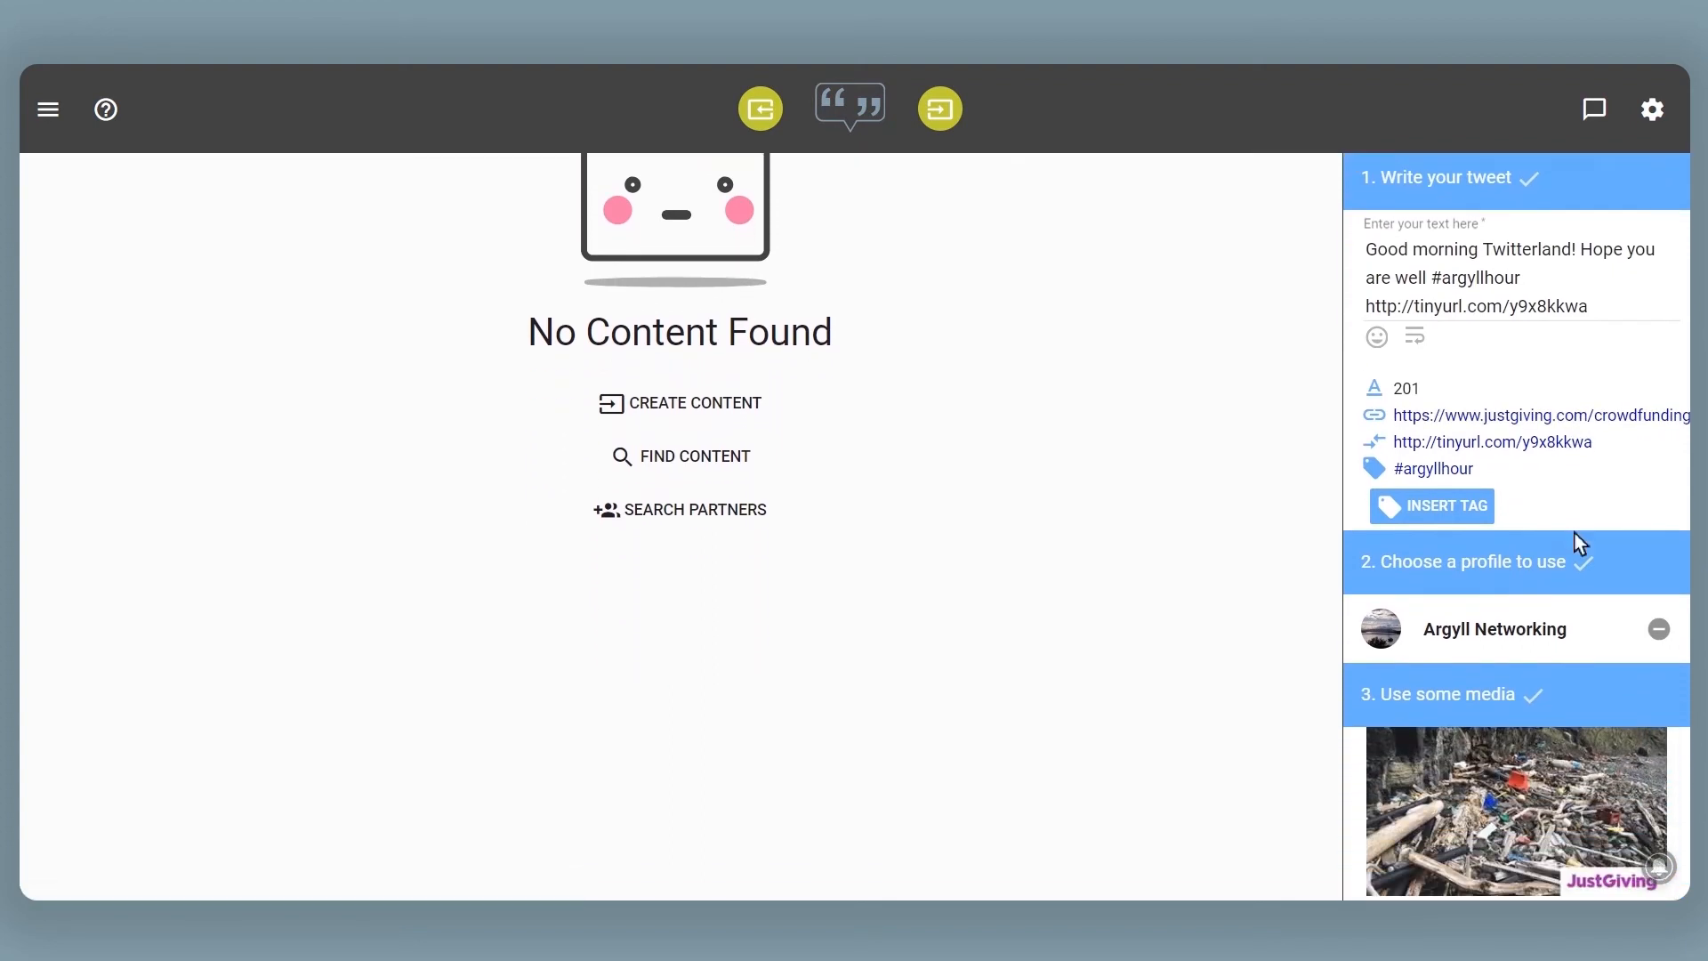
pyautogui.scroll(-3, 1580, 543)
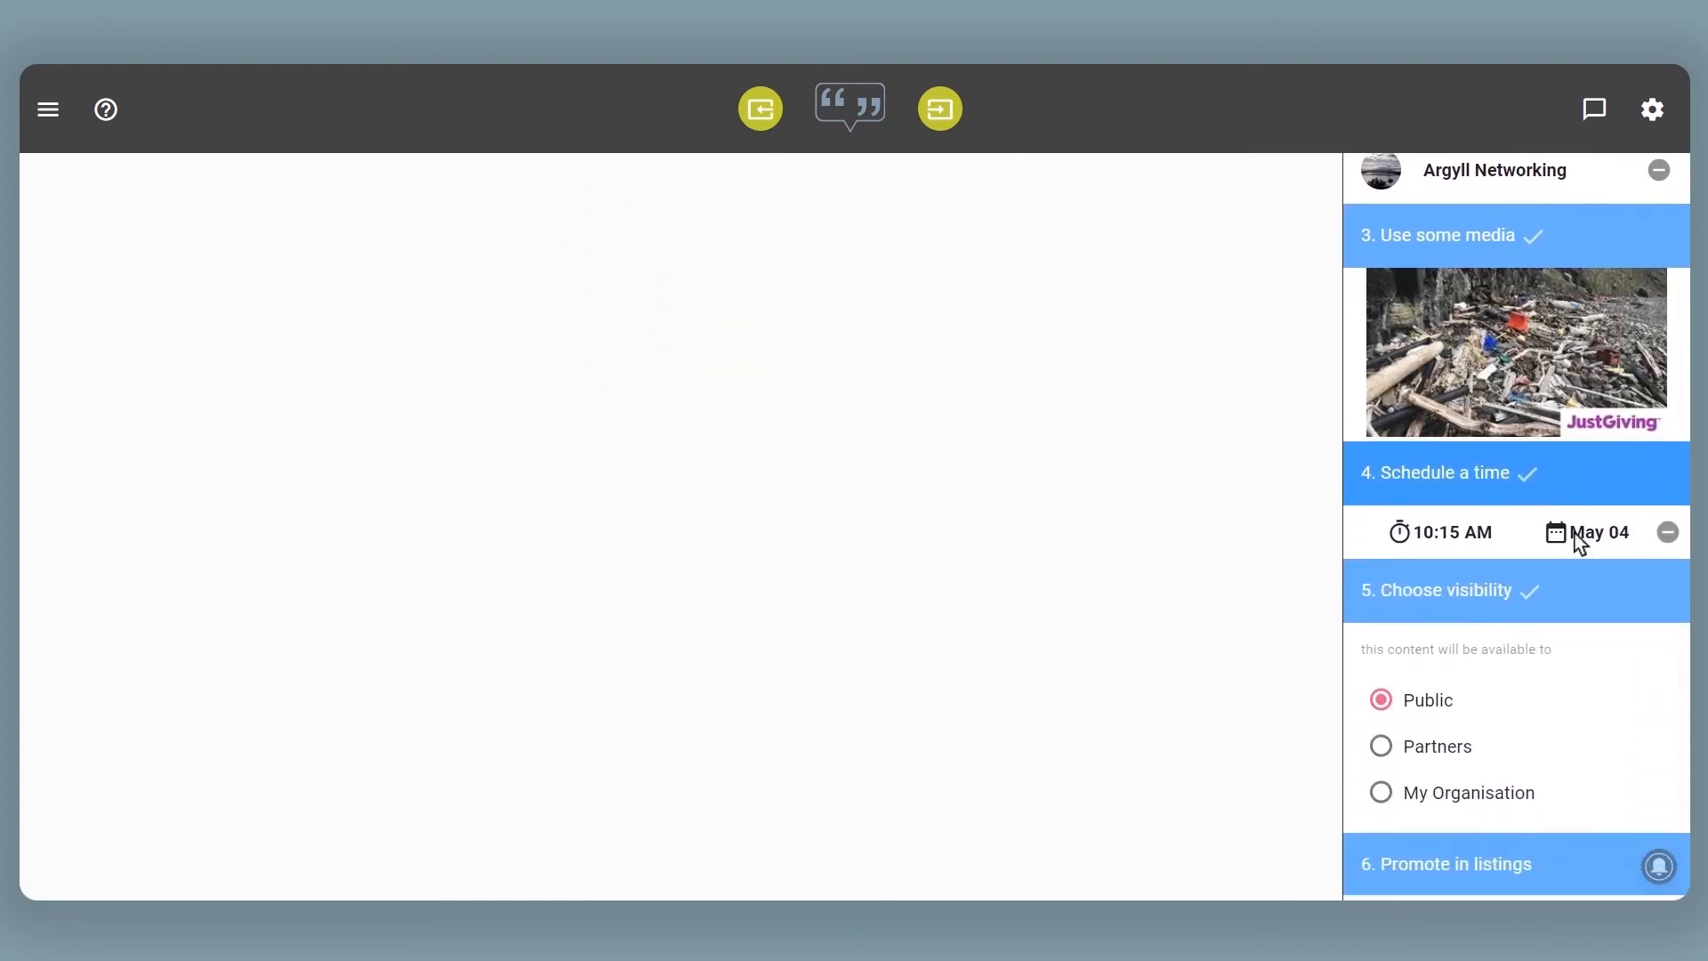
pyautogui.scroll(2, 1580, 542)
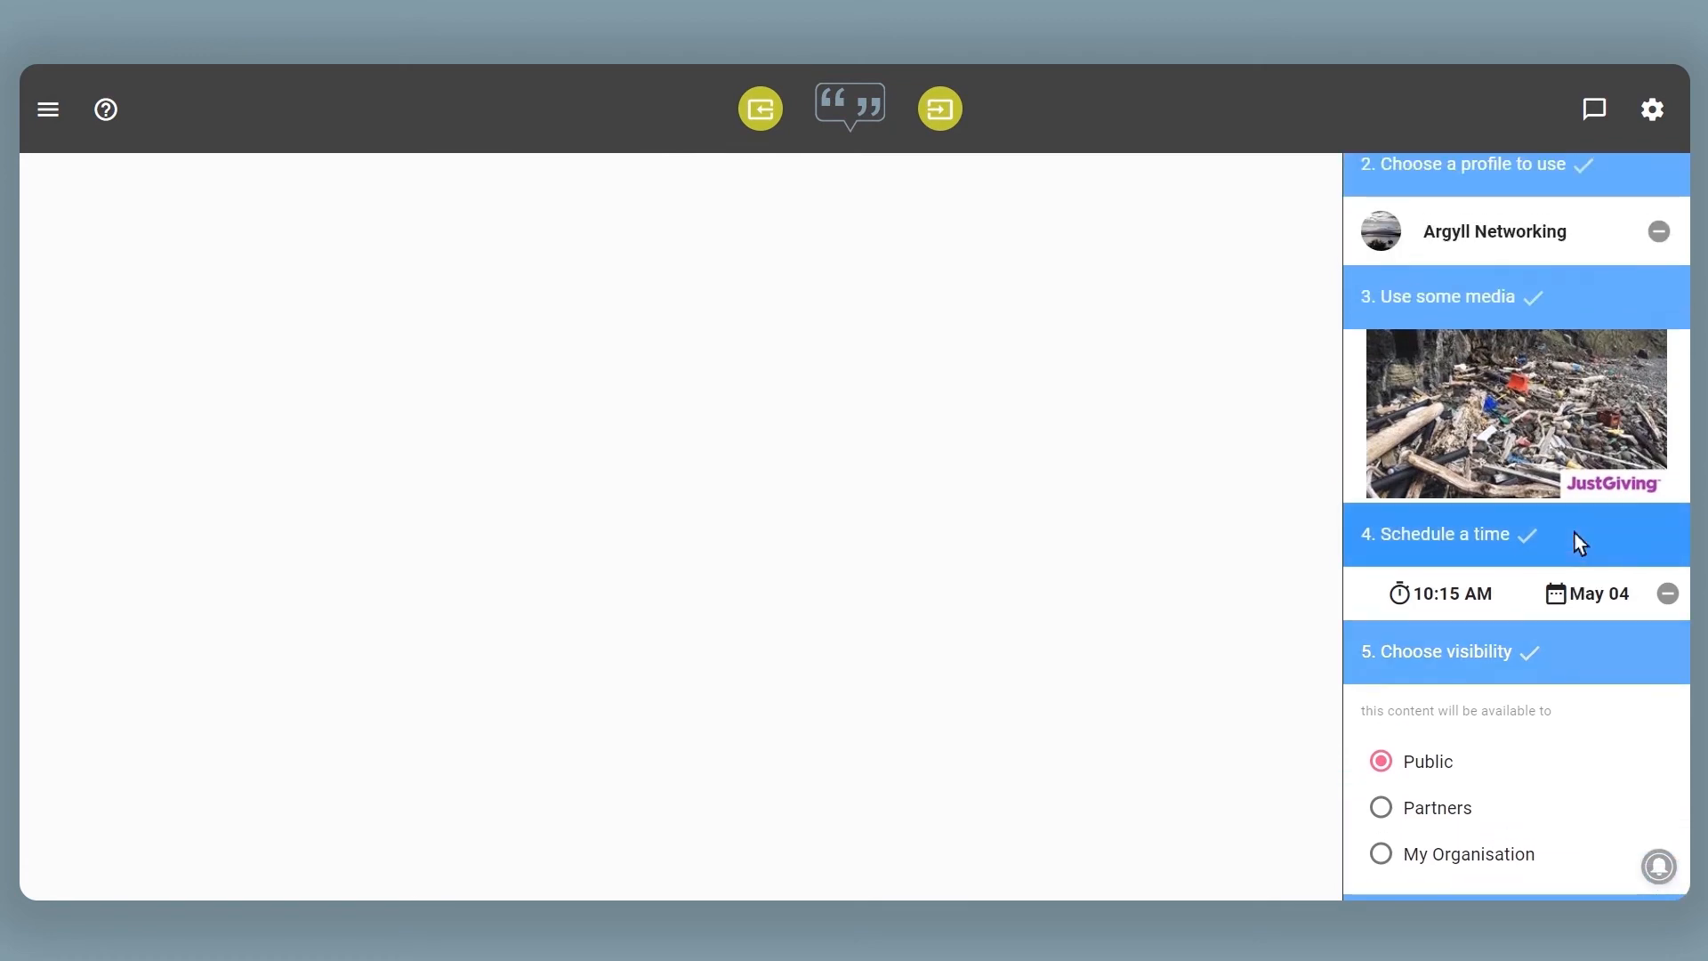
pyautogui.scroll(-2, 1580, 543)
pyautogui.scroll(-1, 1580, 543)
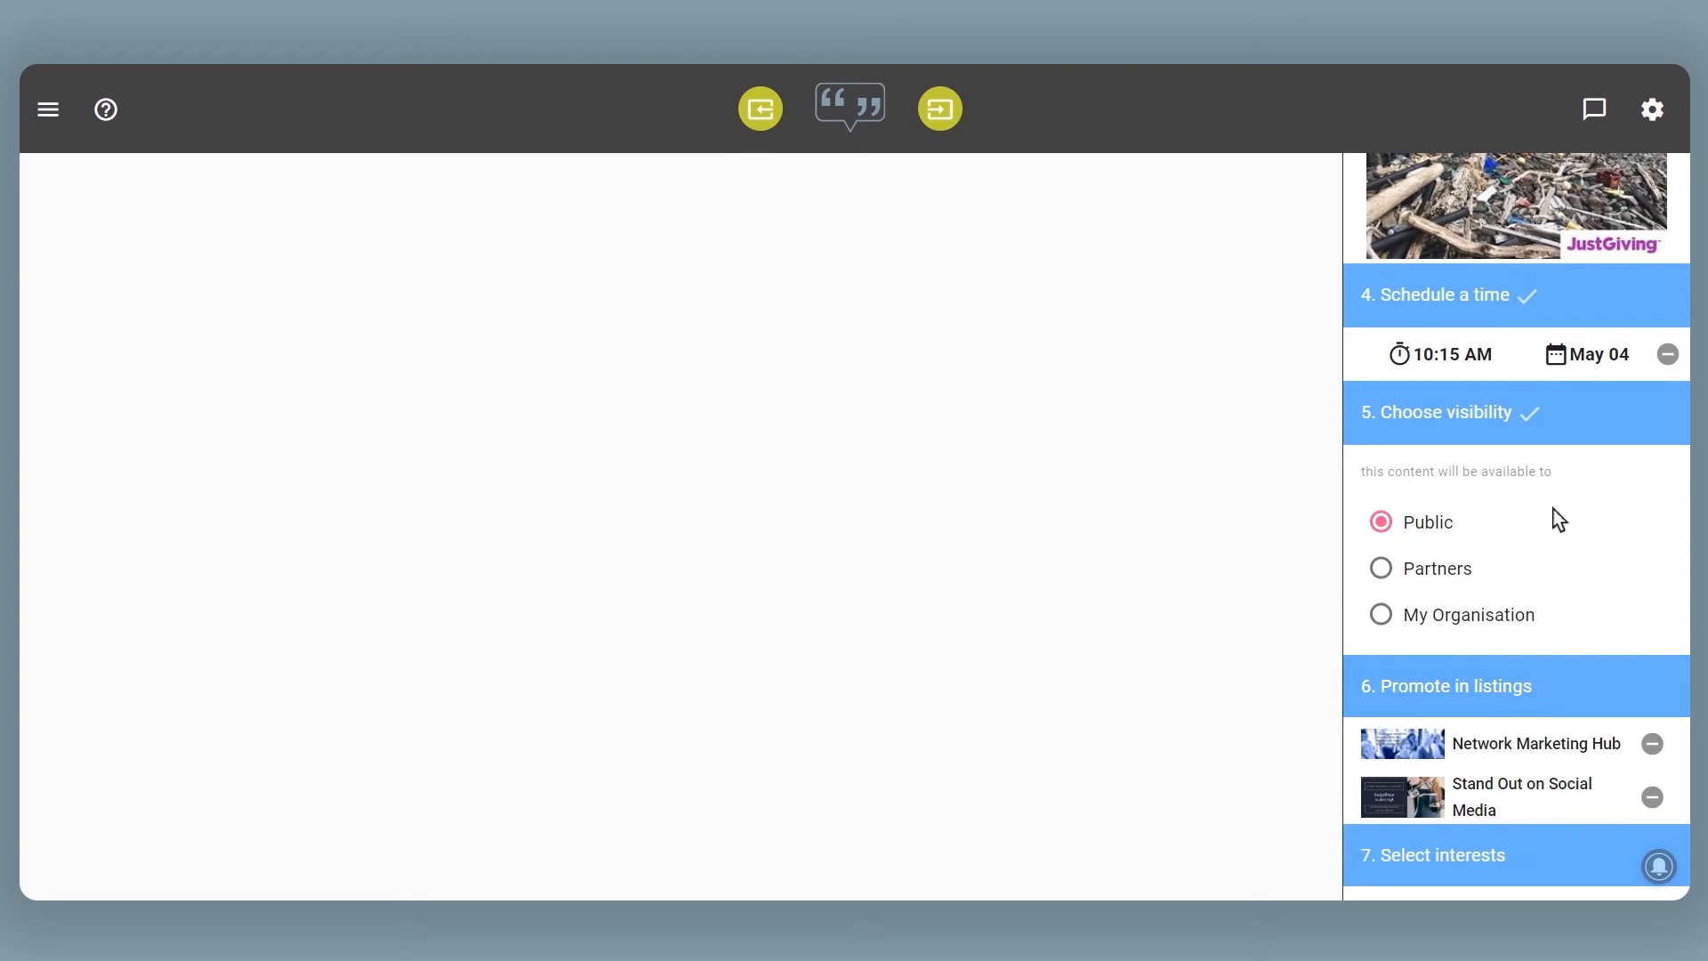
pyautogui.scroll(-1, 1559, 519)
pyautogui.scroll(-2, 1558, 519)
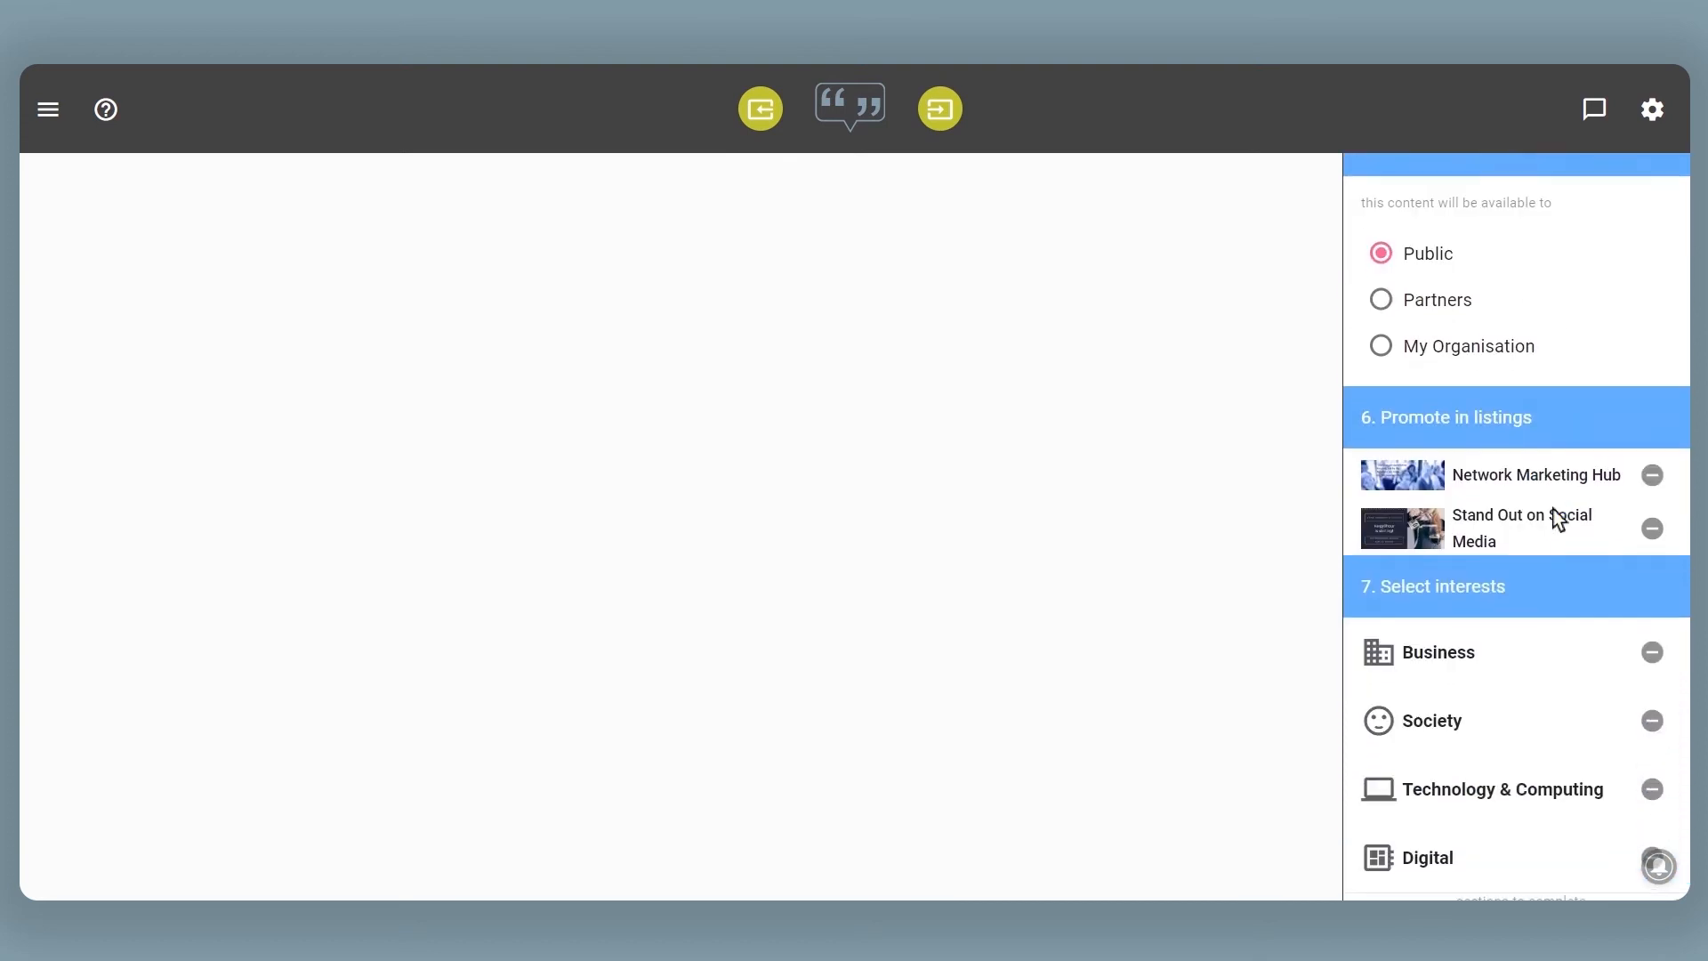
pyautogui.scroll(-2, 1559, 519)
pyautogui.scroll(2, 1556, 516)
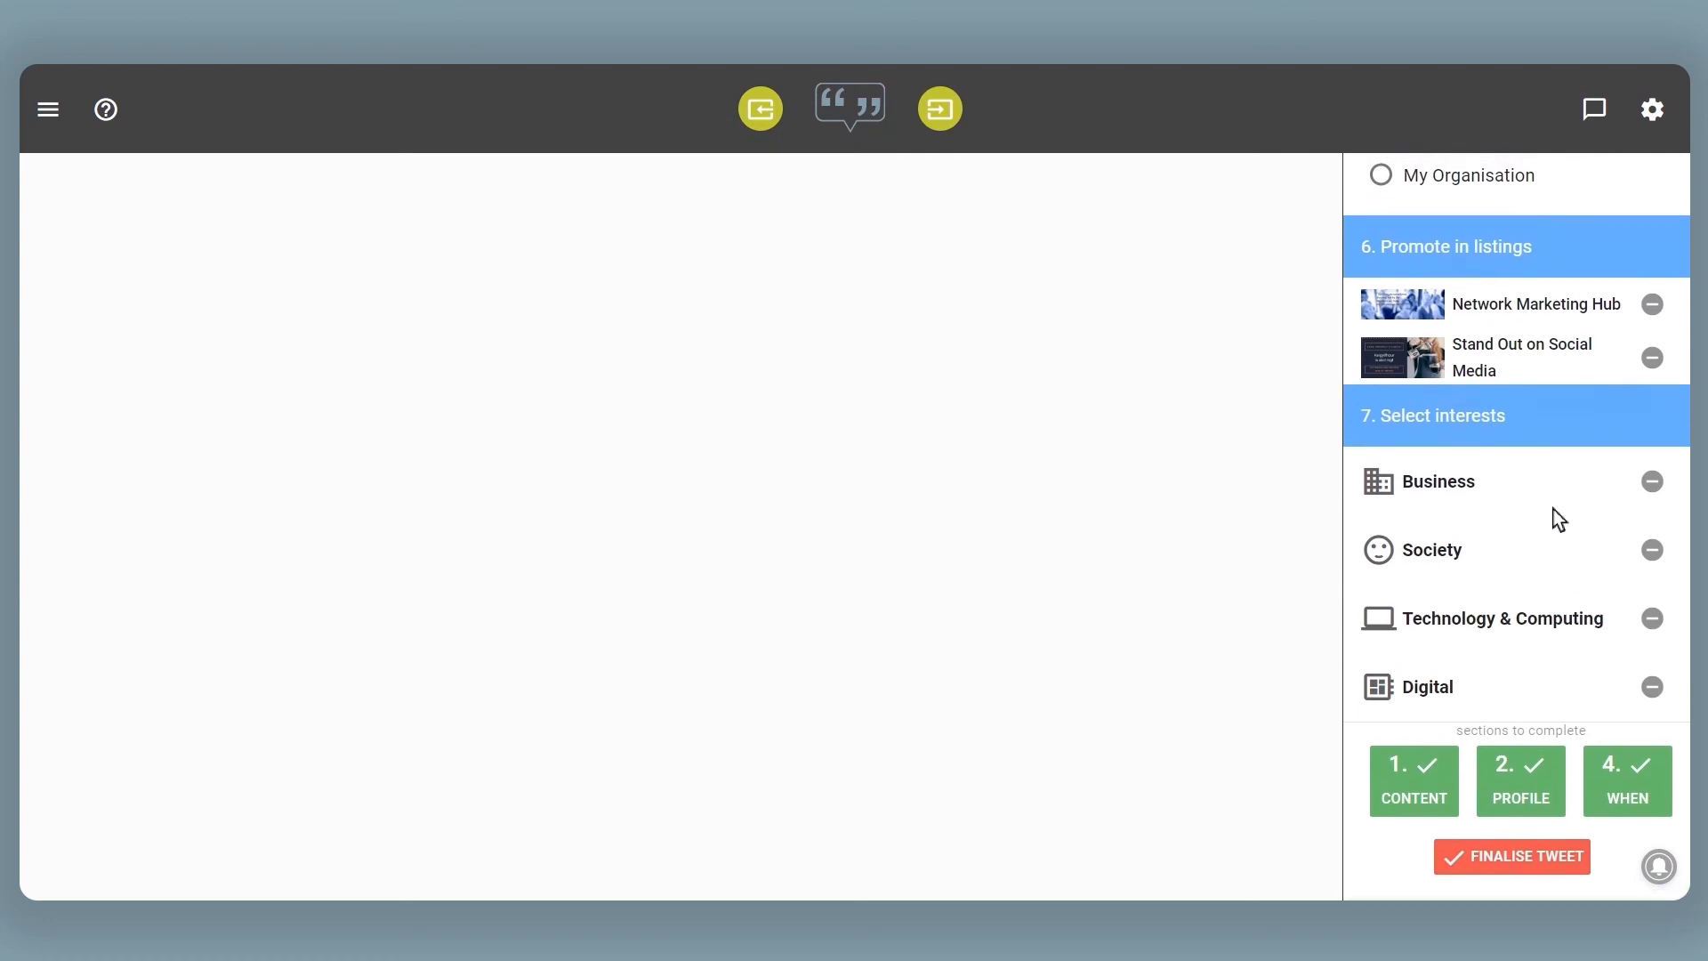
pyautogui.scroll(2, 1464, 365)
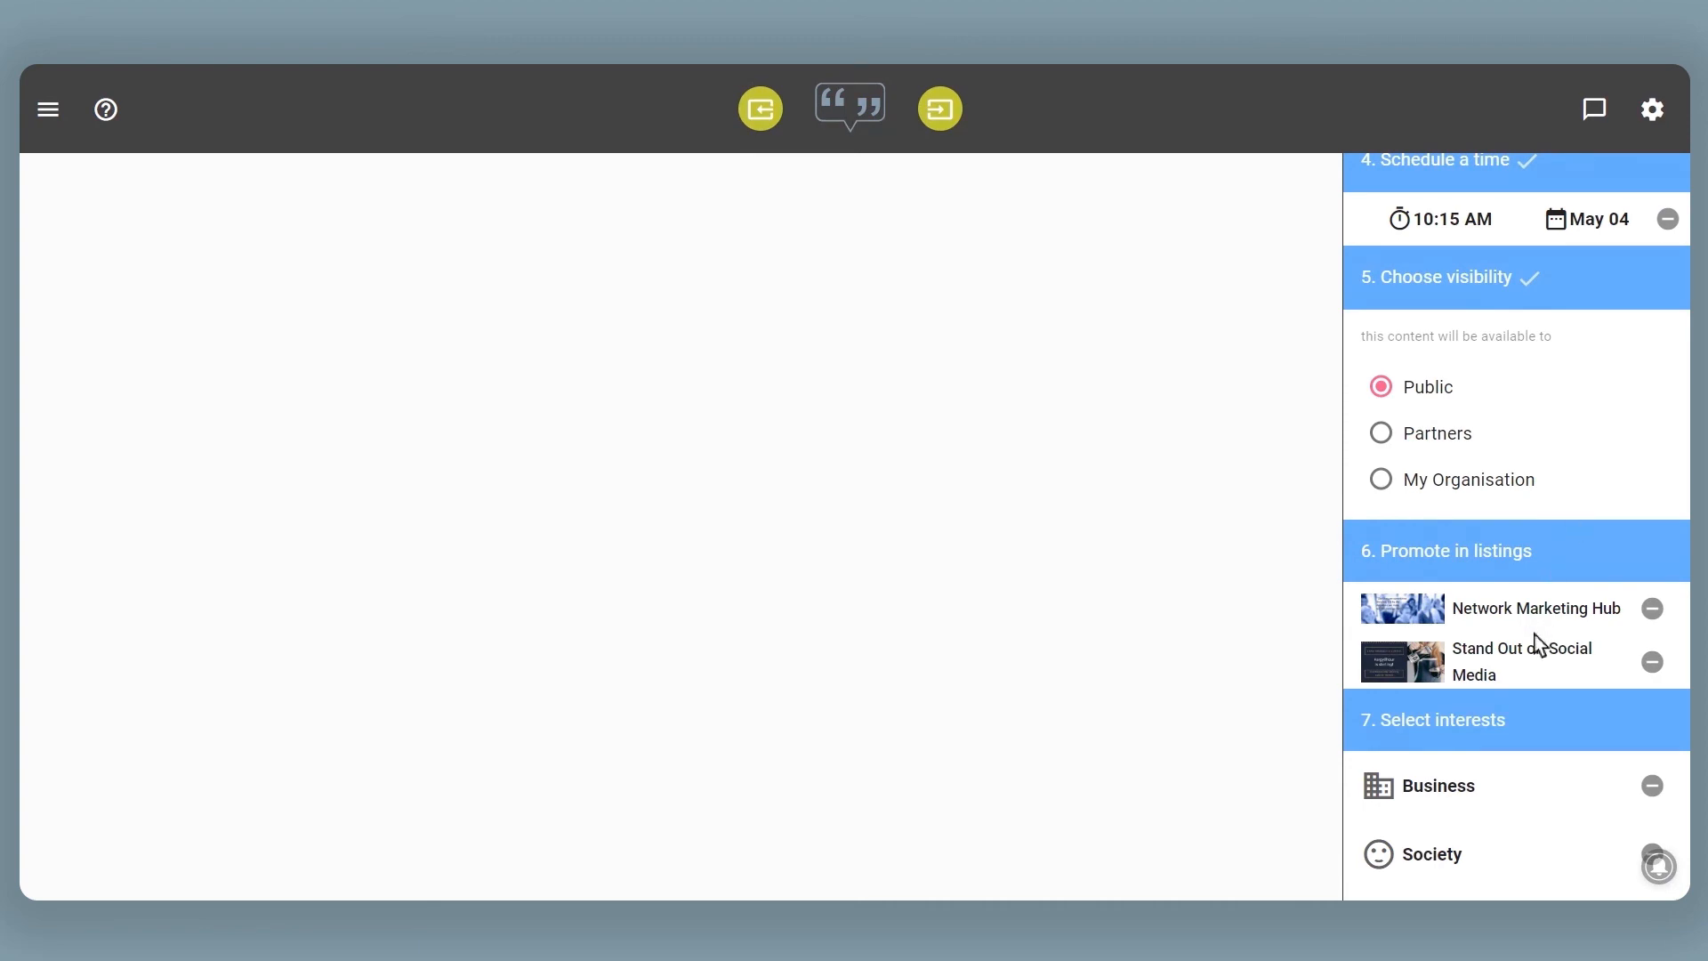
pyautogui.scroll(10, 1485, 559)
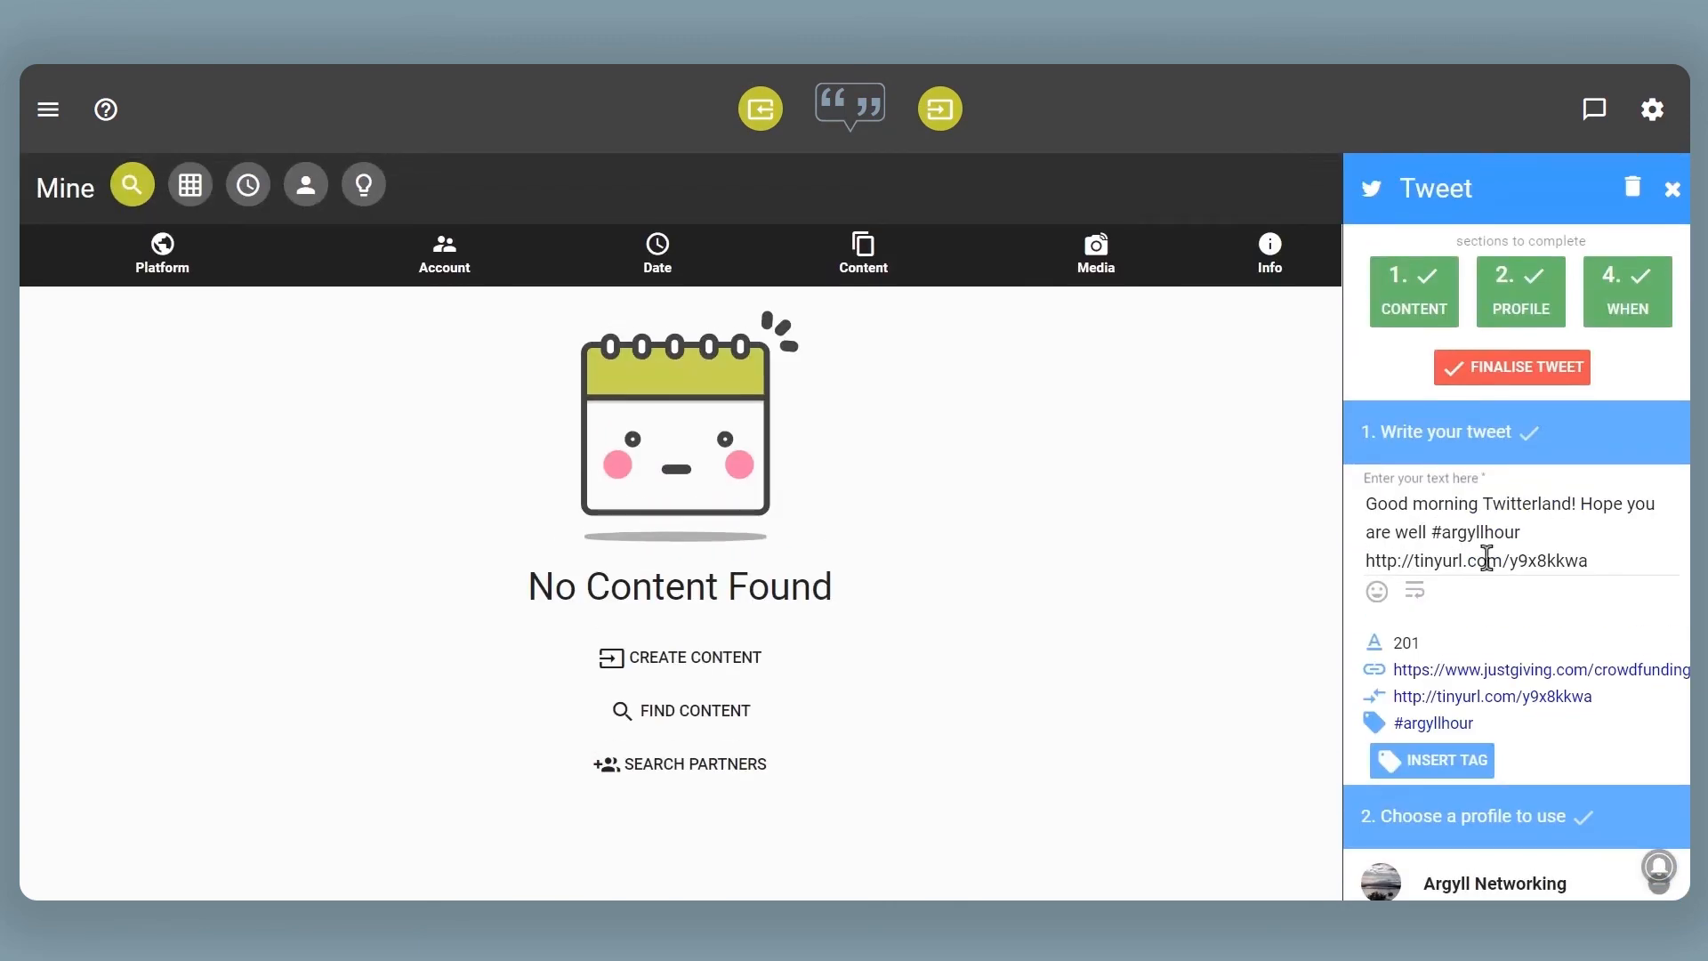
# Step: Finalise the edited tweet with its added hashtag and shortened link
pyautogui.click(1514, 372)
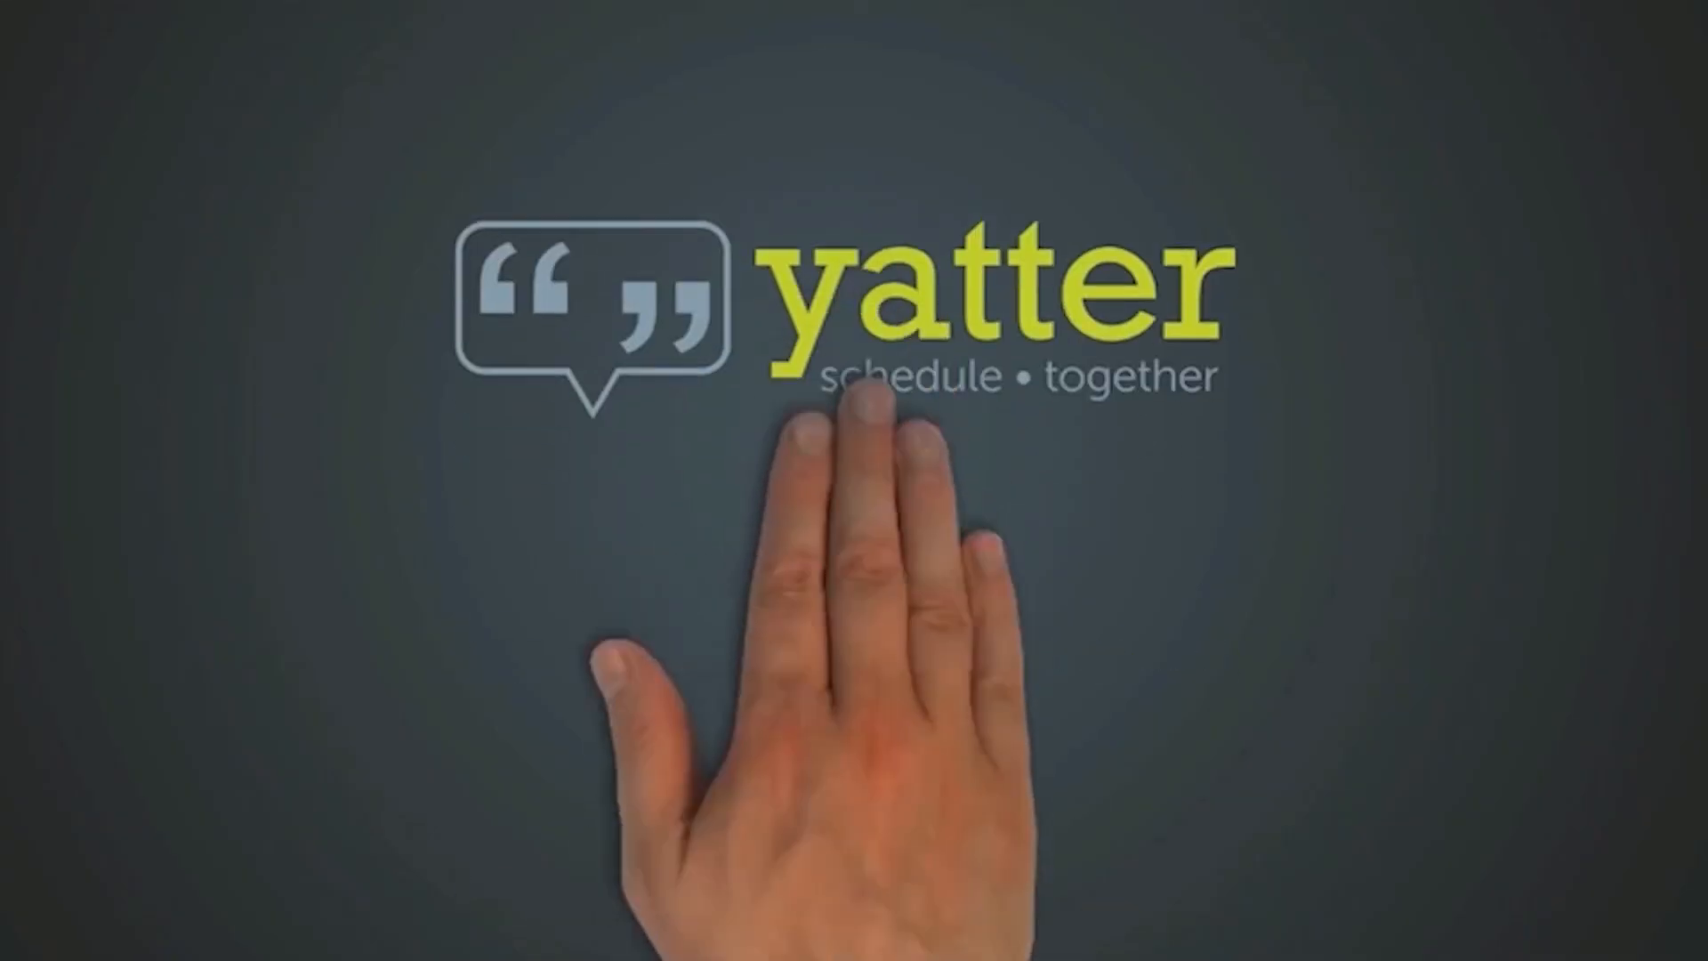